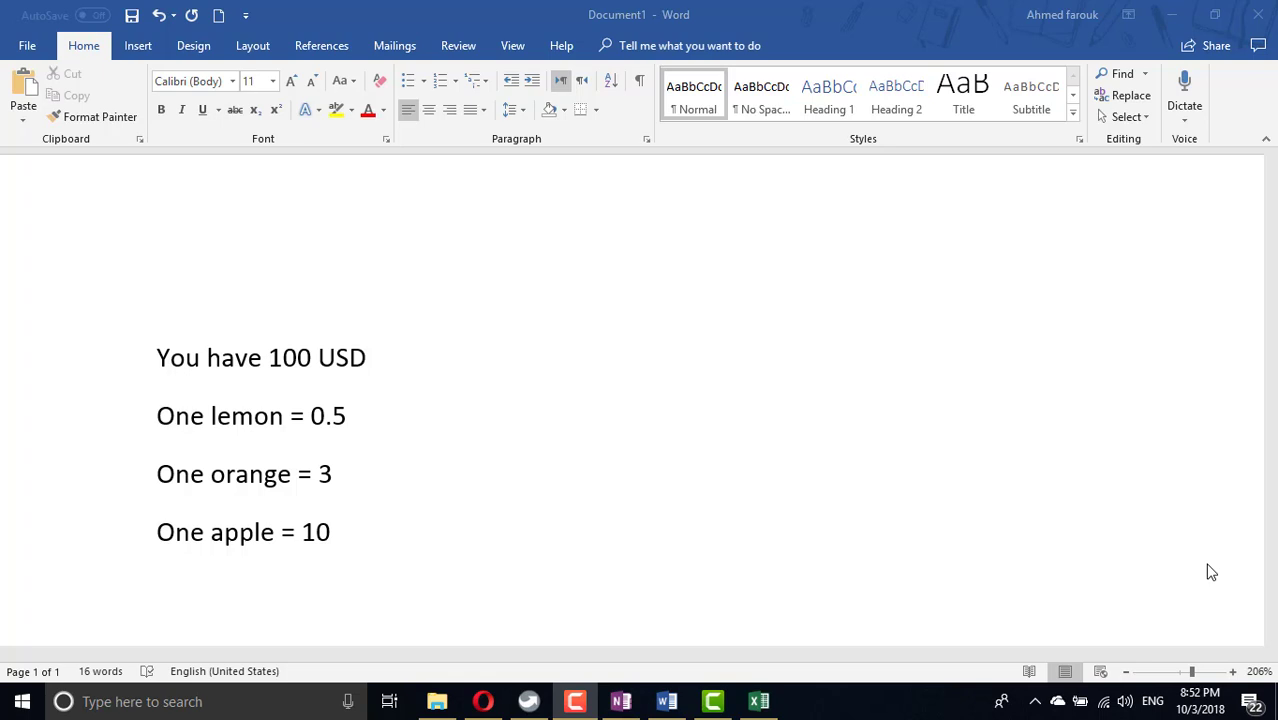
Highlight the amount 100 in yellow and add the line "Buy 100 item" below the fruit prices, leaving a blank line between
{"action": "double_click", "coordinate": [297, 357]}
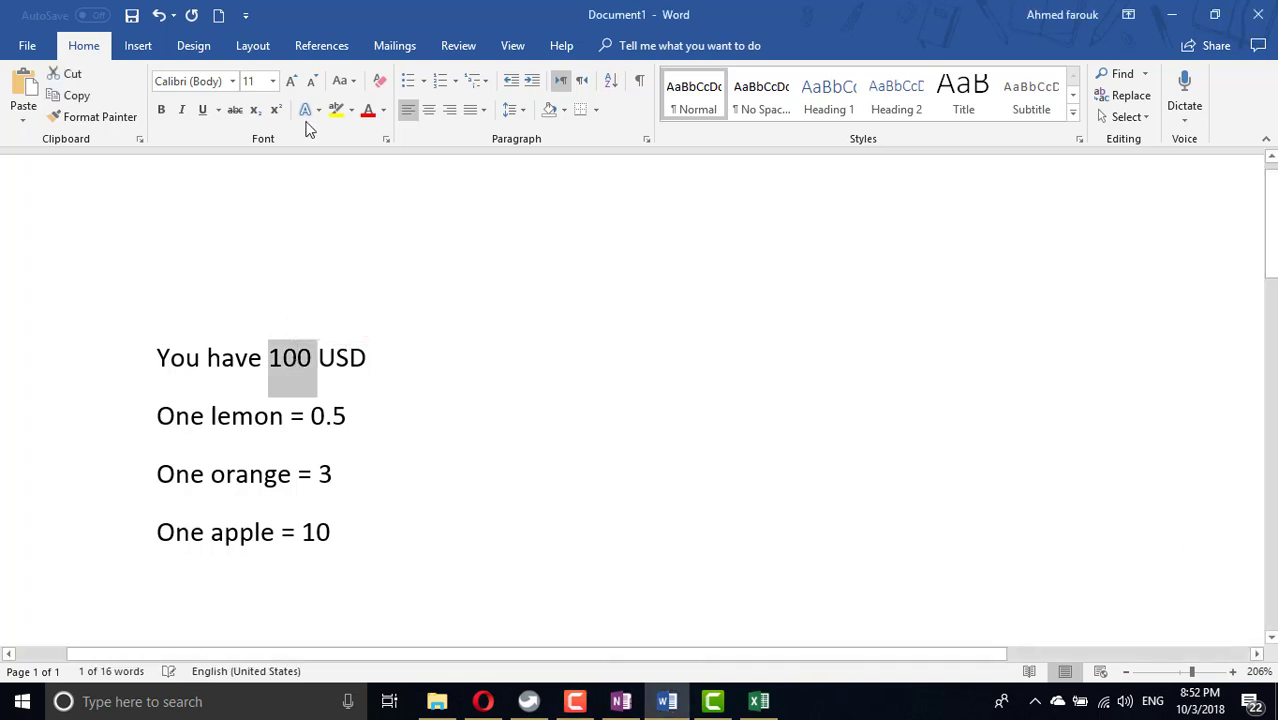
{"action": "left_click", "coordinate": [337, 112]}
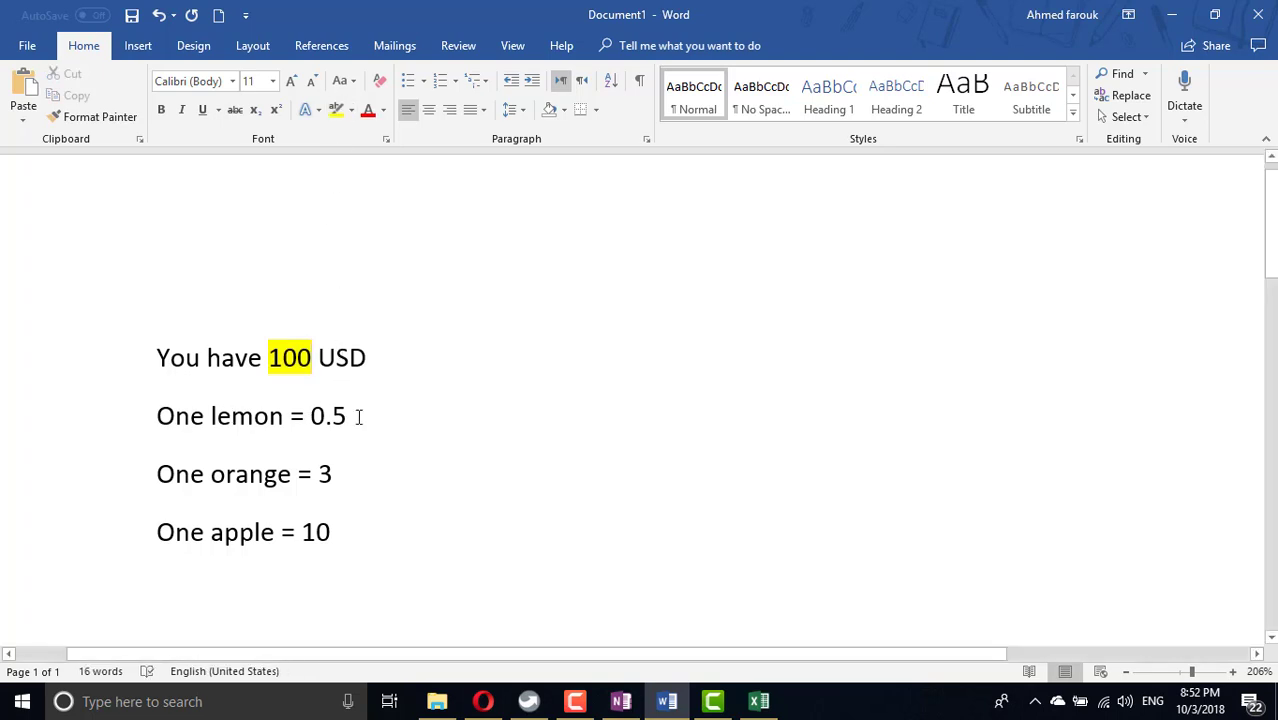
{"action": "left_click", "coordinate": [369, 530]}
{"action": "key", "text": "Return"}
{"action": "key", "text": "Return"}
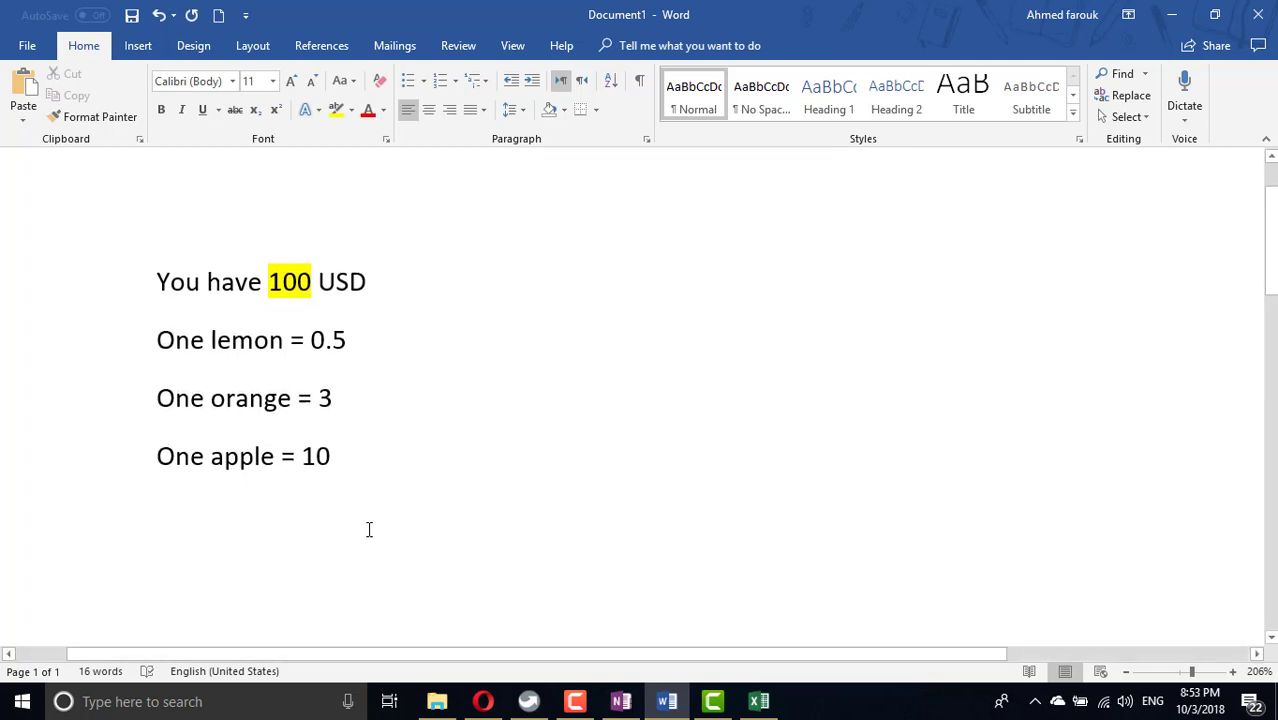
{"action": "type", "text": "buy "}
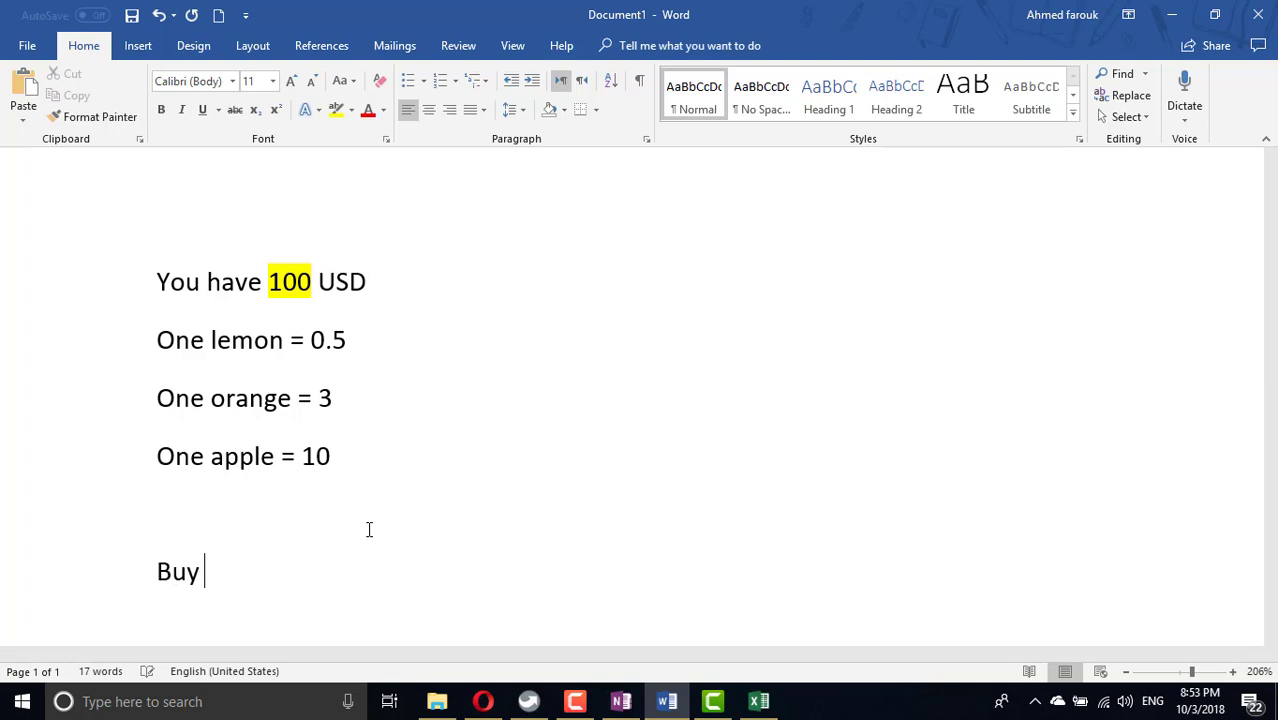
{"action": "type", "text": "100 item"}
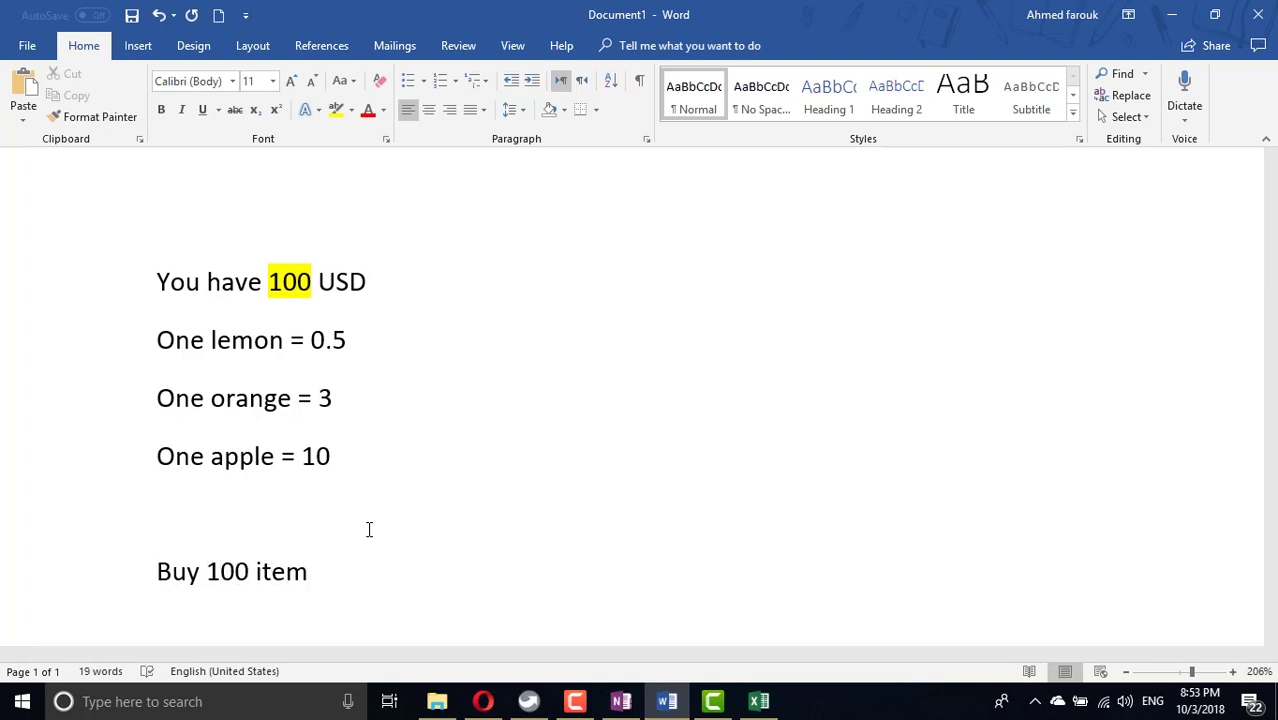
Add the line "Must buy at least 1" under the item-count condition
{"action": "key", "text": "Return"}
{"action": "type", "text": "must buy atlea"}
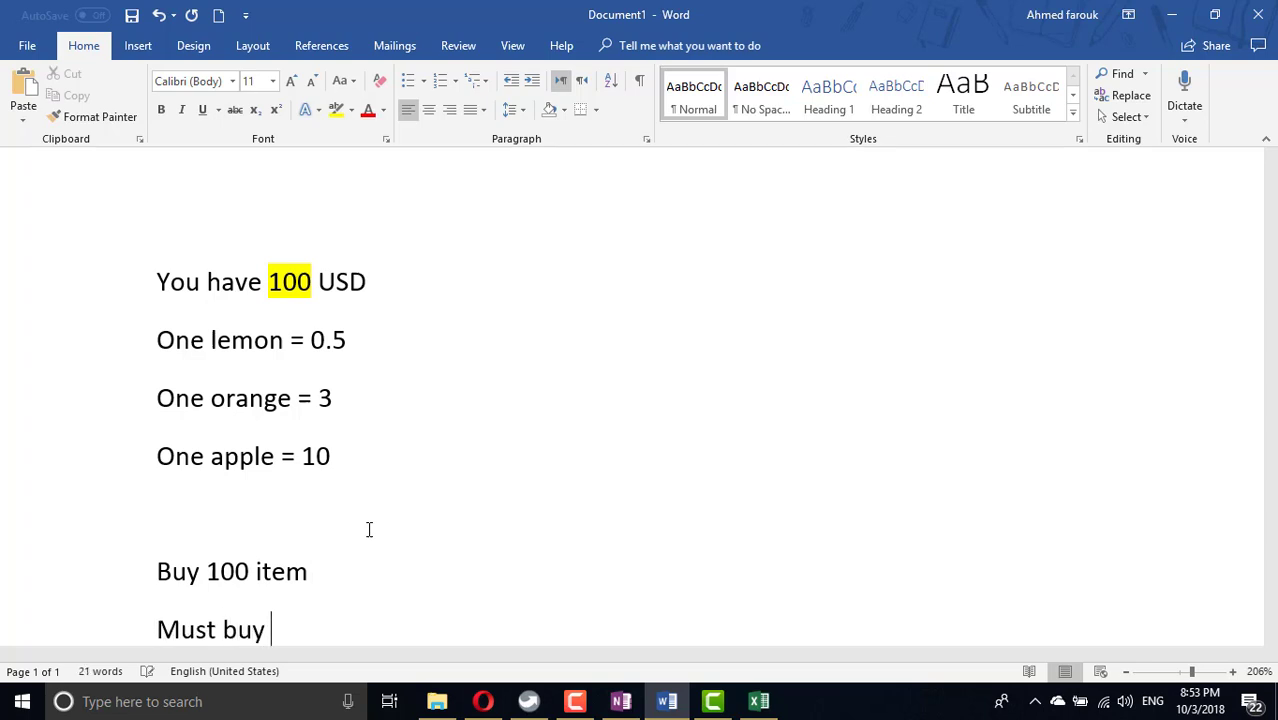
{"action": "key", "text": "BackSpace"}
{"action": "key", "text": "BackSpace"}
{"action": "key", "text": "BackSpace"}
{"action": "type", "text": "leas"}
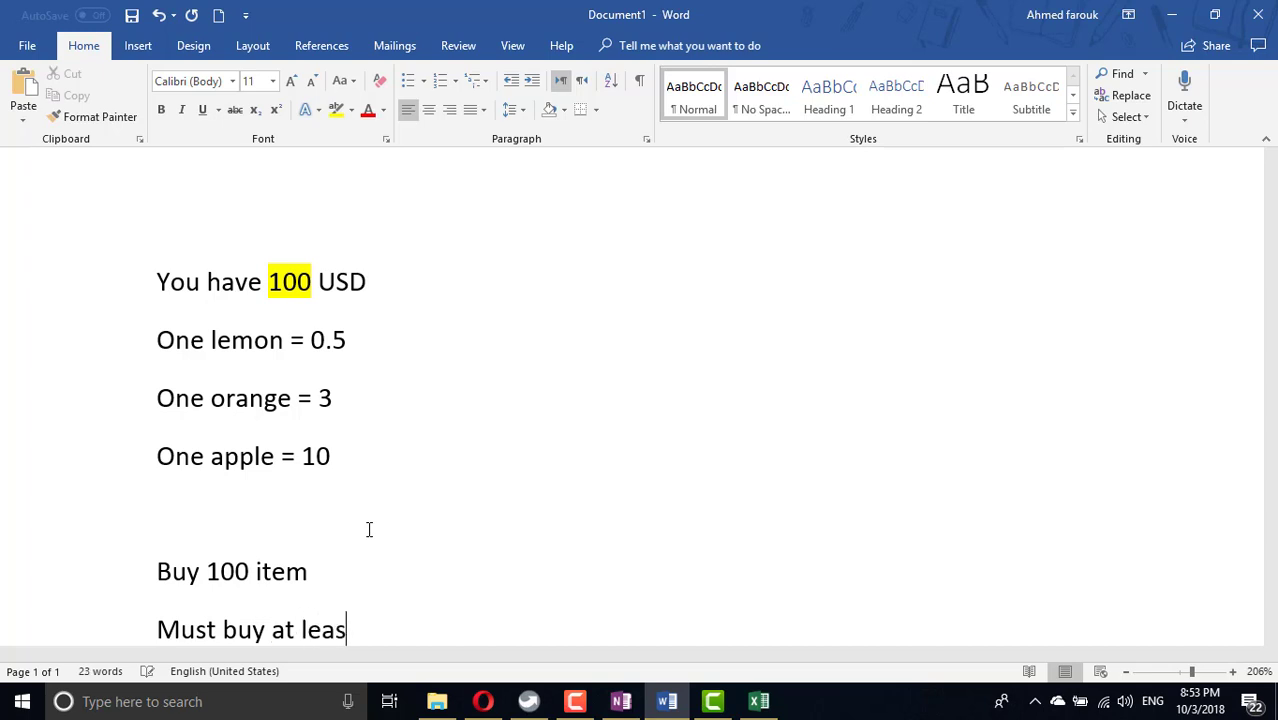
{"action": "type", "text": "t 1"}
Add a final condition line reading "You have to spend the whole 100"
{"action": "key", "text": "Return"}
{"action": "type", "text": "you ha"}
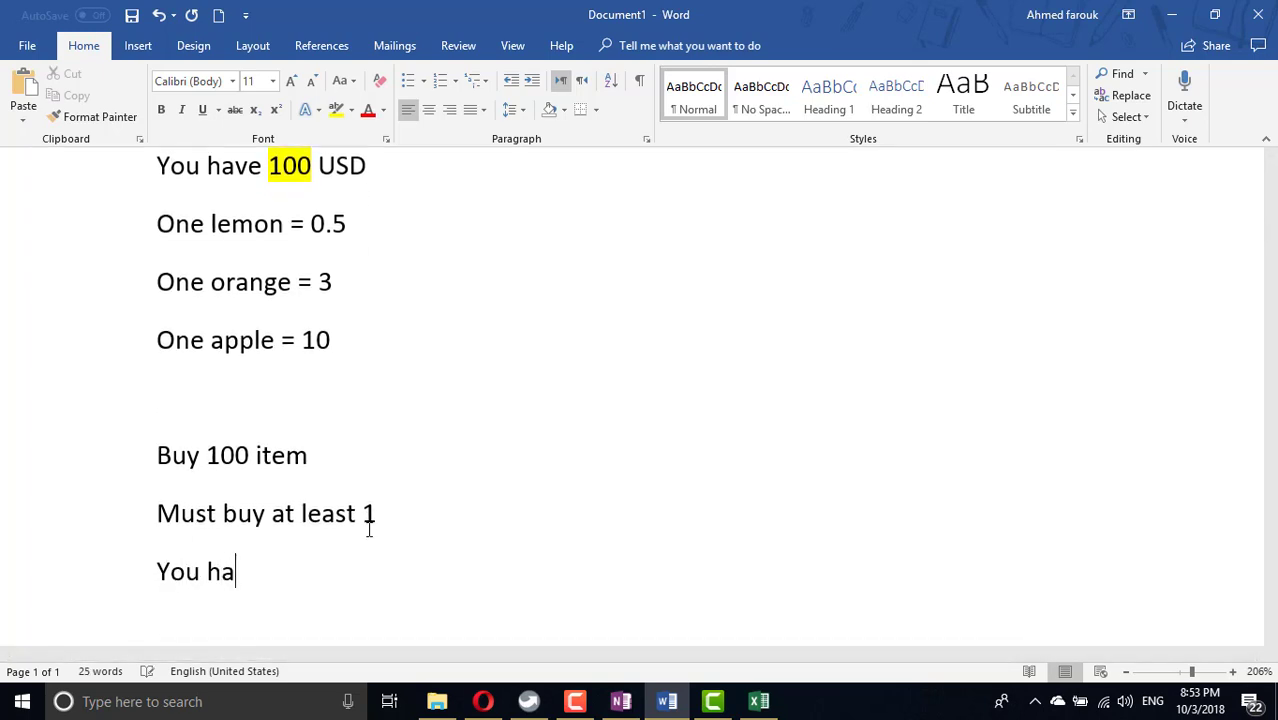
{"action": "type", "text": "ve to spe"}
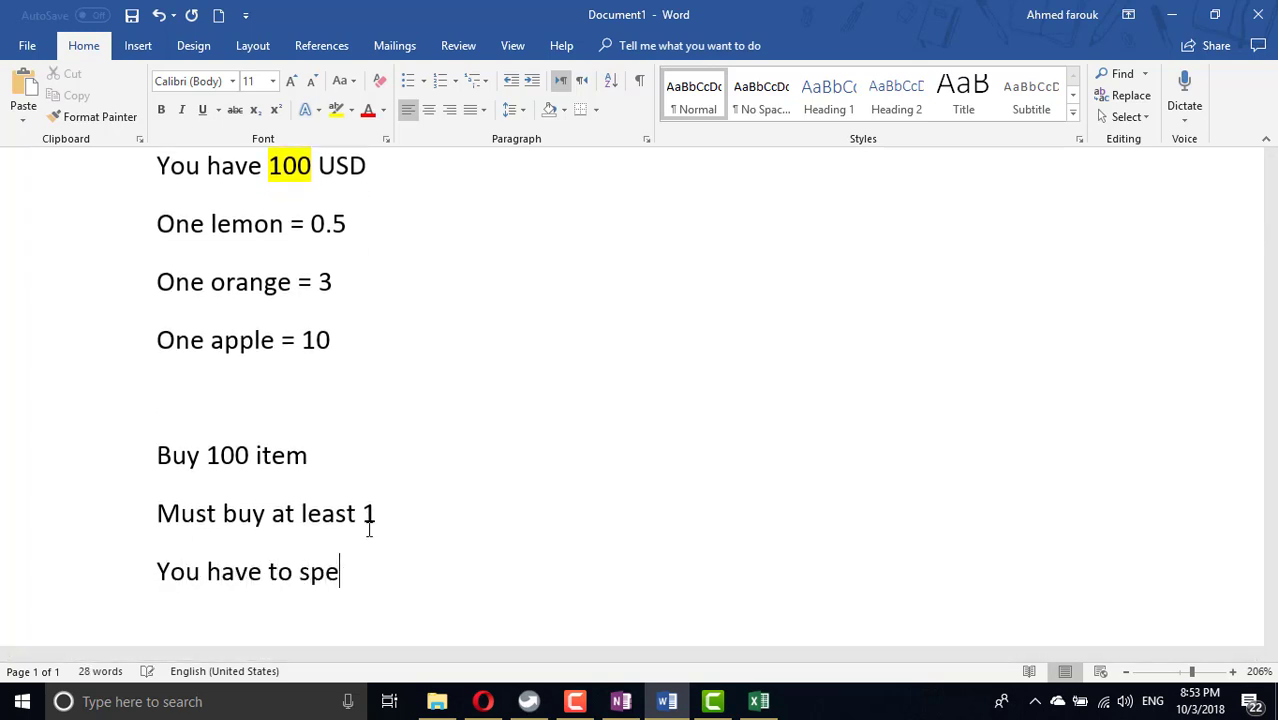
{"action": "type", "text": "nd the whole 100"}
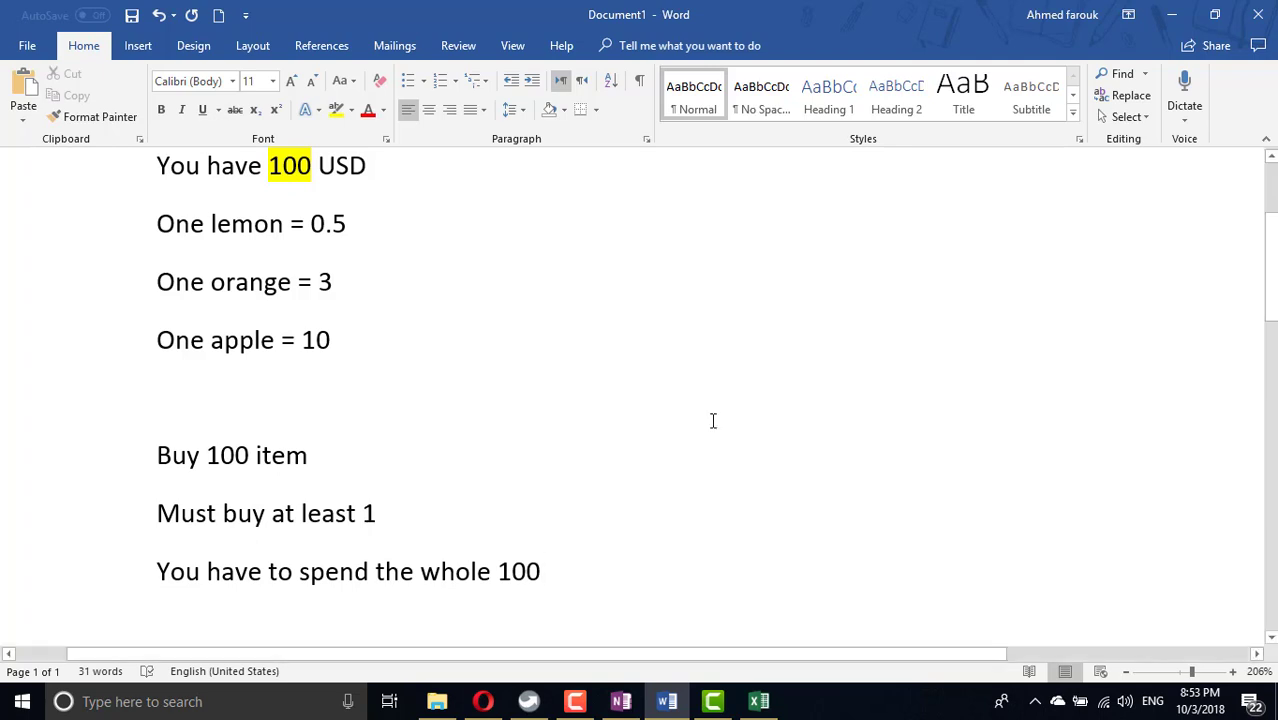
Switch to the blank Excel workbook and enter the fruit labels L, O and A in cells A1 to A3
{"action": "left_click", "coordinate": [759, 701]}
{"action": "scroll", "coordinate": [339, 262], "scroll_direction": "up", "scroll_amount": 2}
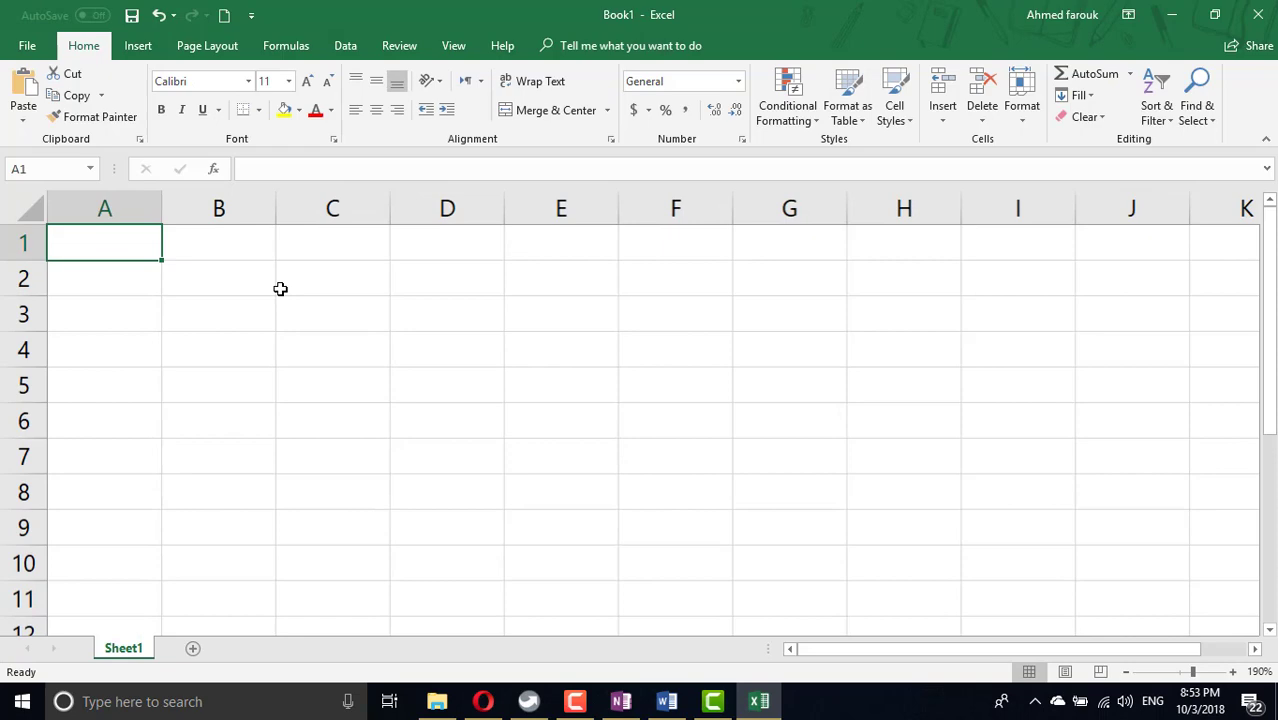
{"action": "type", "text": "L"}
{"action": "key", "text": "Return"}
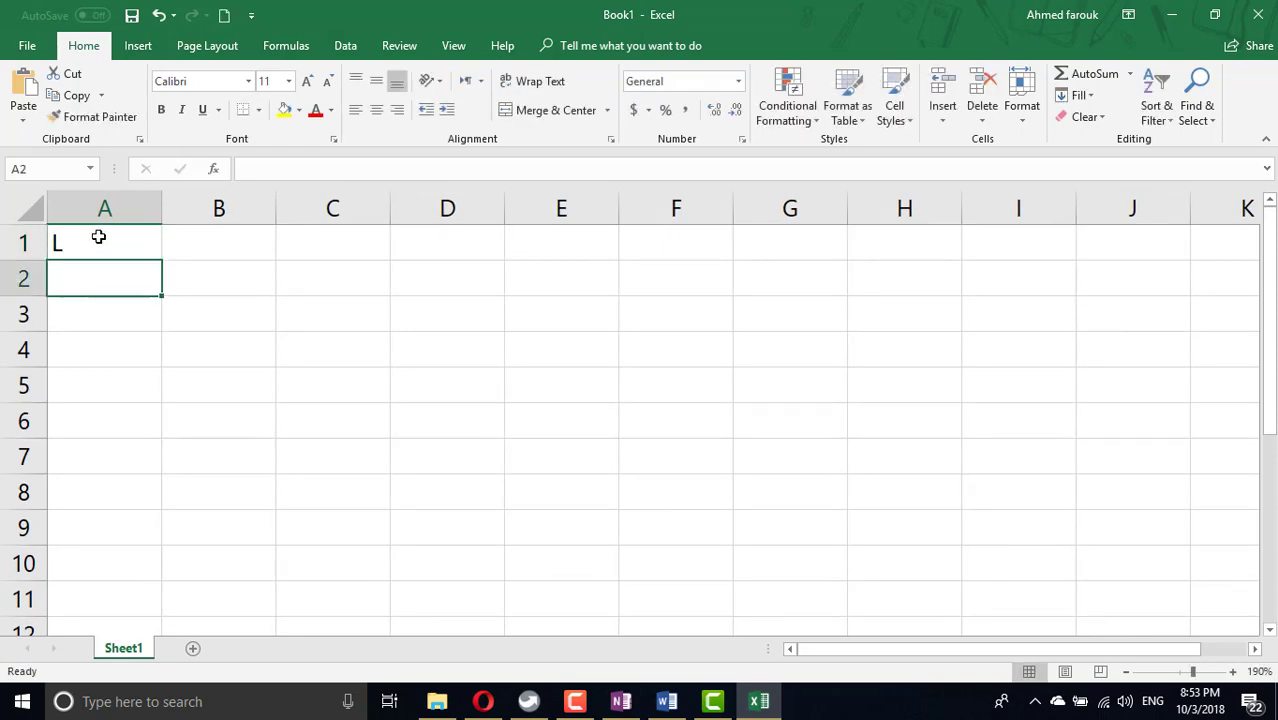
{"action": "type", "text": "O"}
{"action": "key", "text": "Return"}
{"action": "type", "text": "A"}
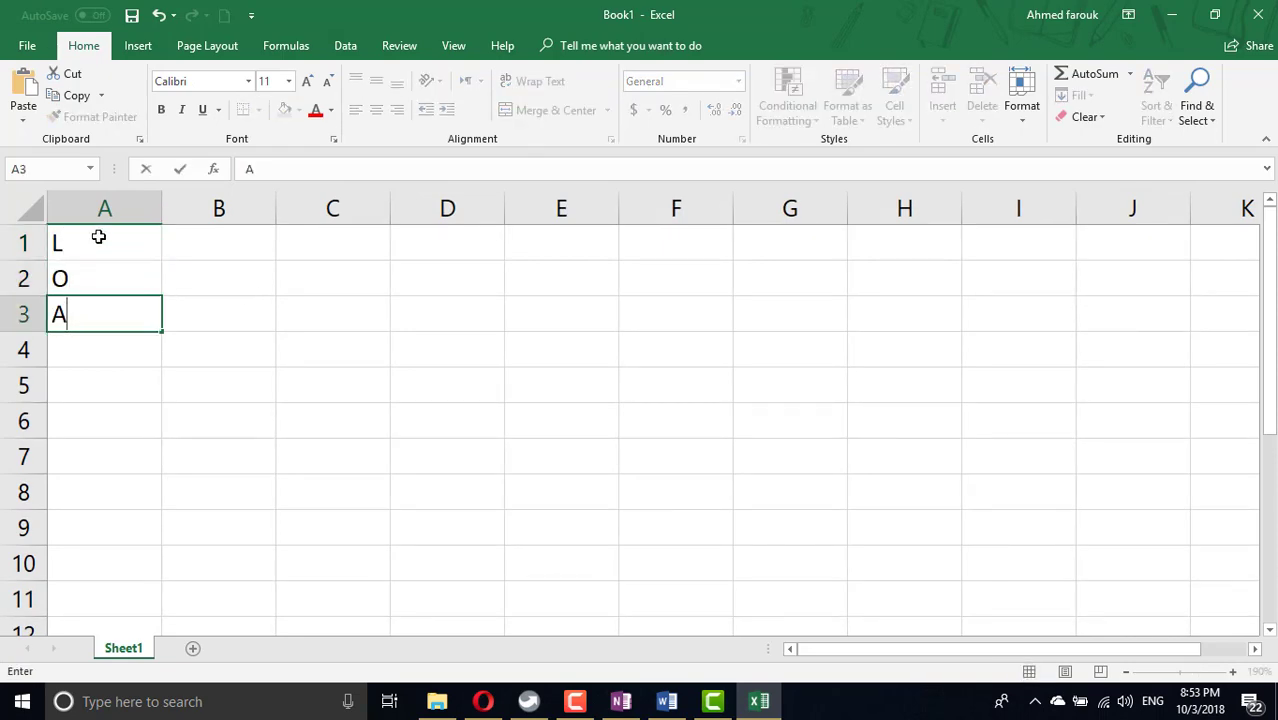
{"action": "key", "text": "Up"}
Enter the unit prices 0.5, 3 and 10 beside the fruit labels in B1 to B3
{"action": "key", "text": "Up"}
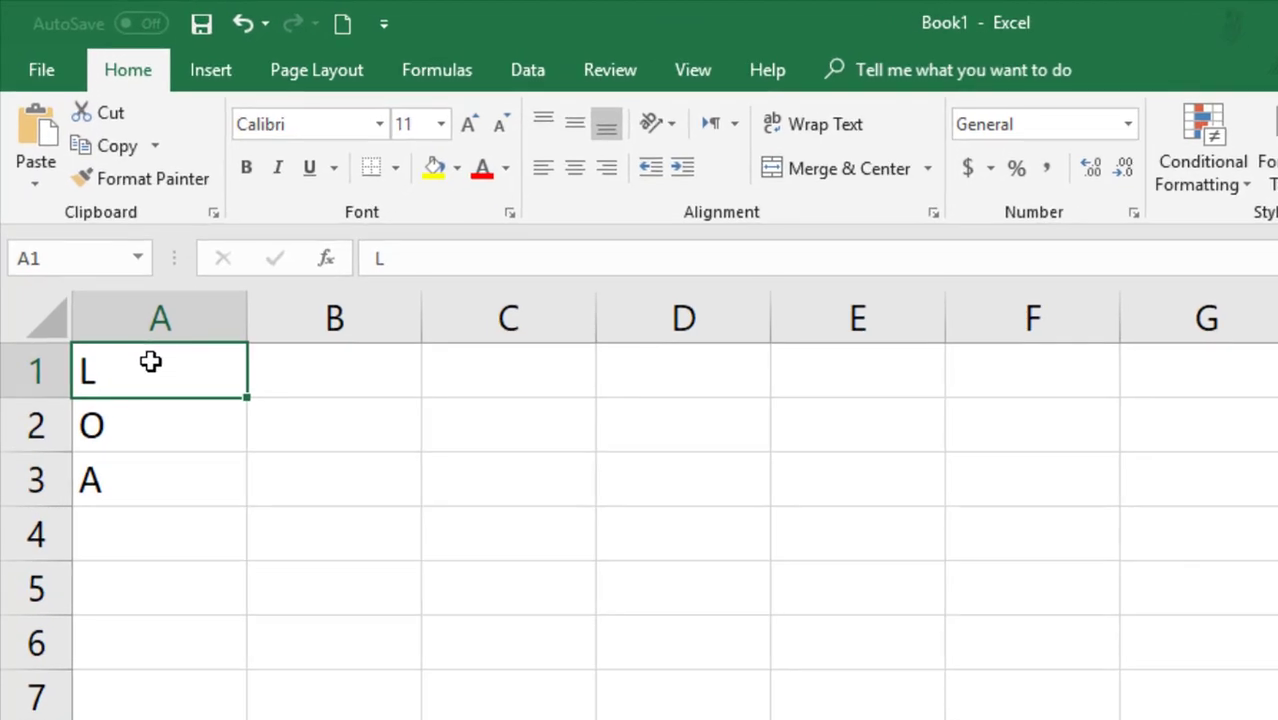
{"action": "key", "text": "Right"}
{"action": "type", "text": "0.5"}
{"action": "key", "text": "Return"}
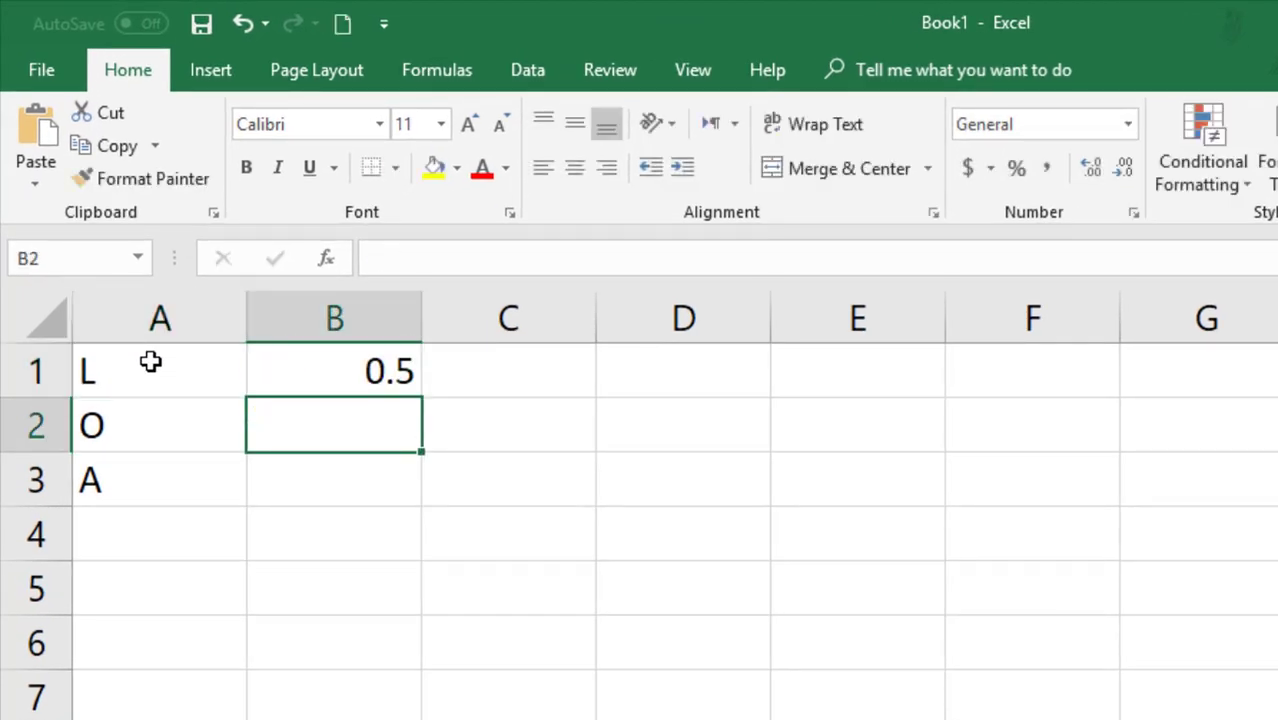
{"action": "type", "text": "3"}
{"action": "key", "text": "Return"}
{"action": "type", "text": "10"}
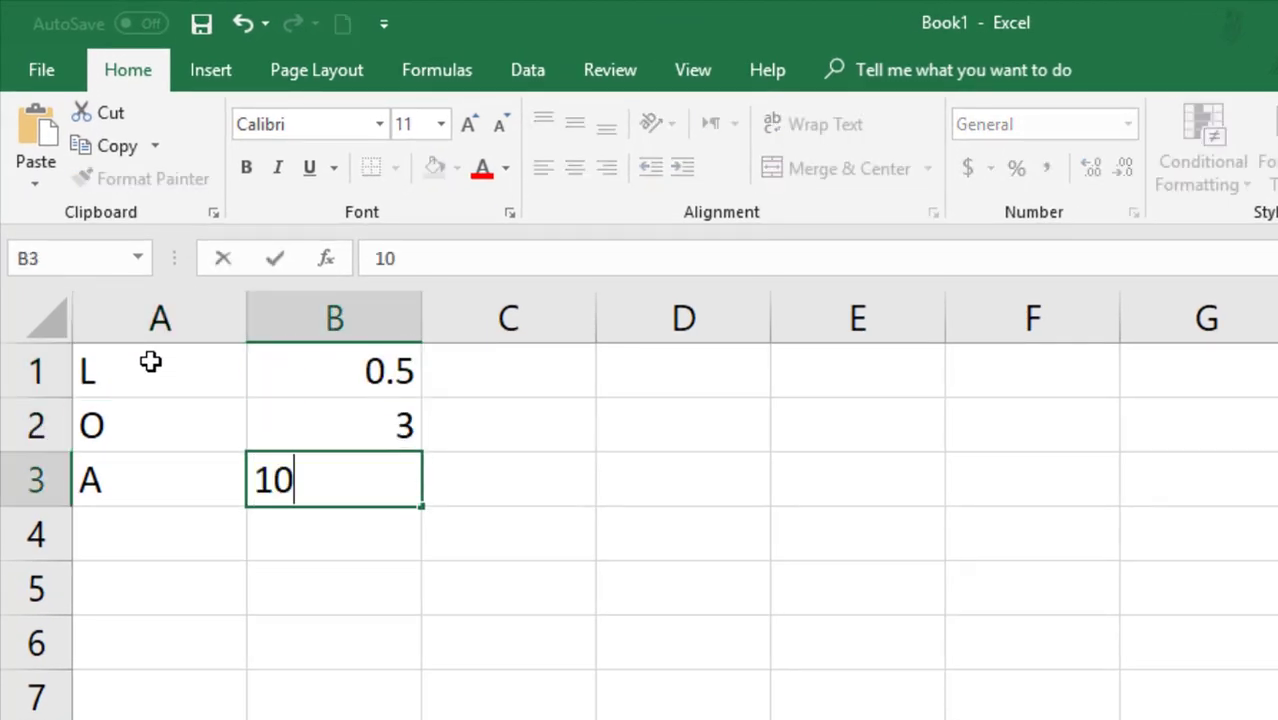
{"action": "key", "text": "Return"}
Enter a SUM formula in C4 that totals the range C1:C3
{"action": "key", "text": "Right"}
{"action": "type", "text": "="}
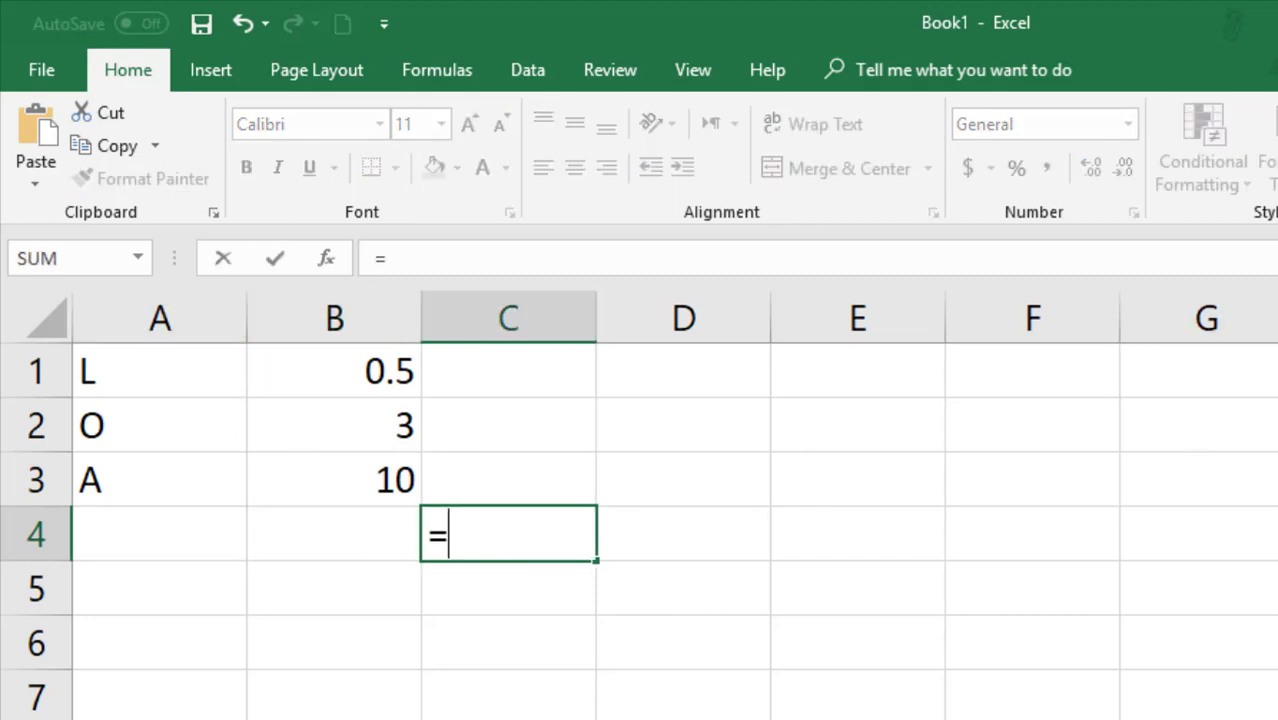
{"action": "type", "text": "sum"}
{"action": "key", "text": "Tab"}
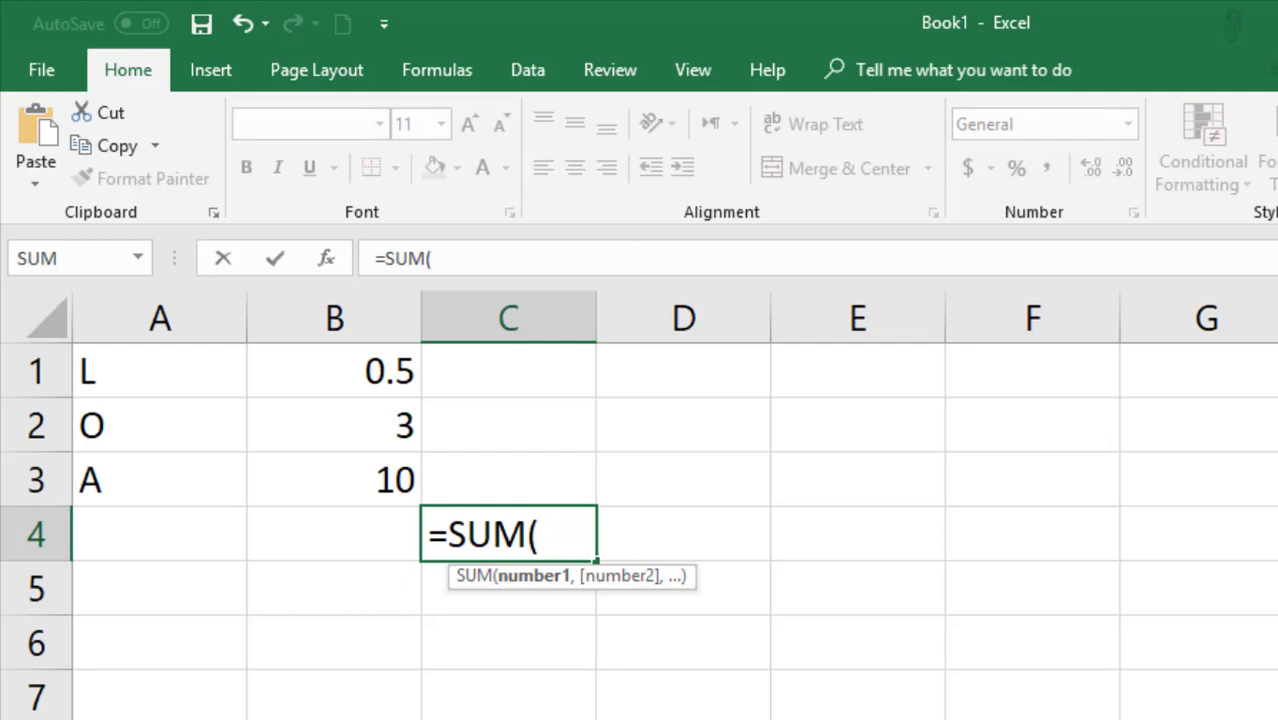
{"action": "left_click_drag", "start_coordinate": [490, 360], "coordinate": [496, 480]}
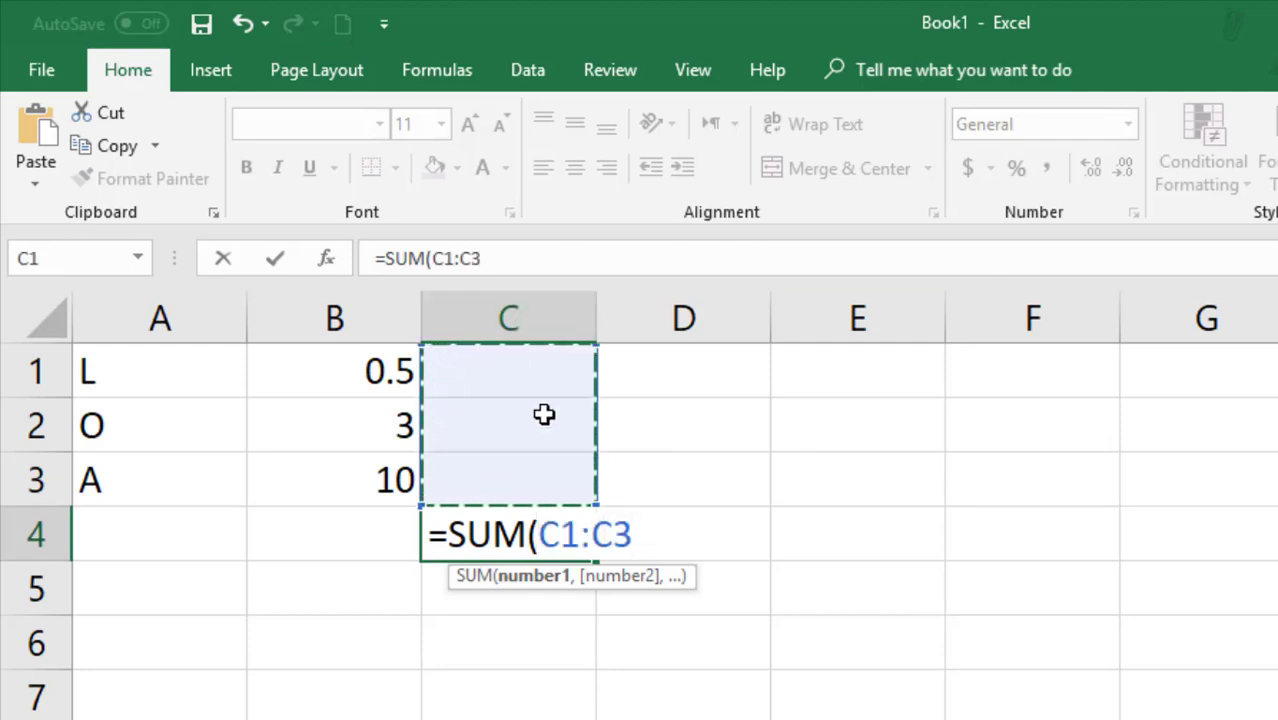
{"action": "key", "text": "Return"}
Enter the cost formula =B1*C1 in cell D1
{"action": "left_click", "coordinate": [693, 371]}
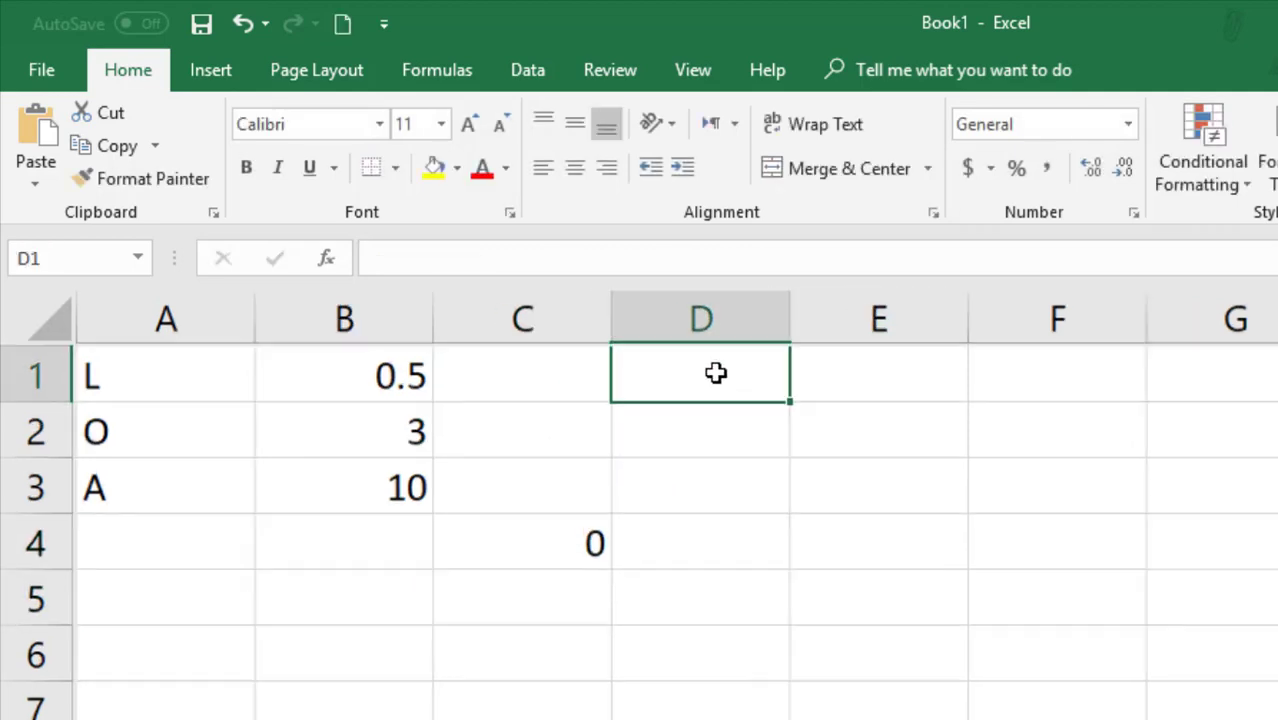
{"action": "scroll", "coordinate": [780, 425], "scroll_direction": "up", "scroll_amount": 1, "text": "ctrl"}
{"action": "type", "text": "="}
{"action": "left_click", "coordinate": [402, 384]}
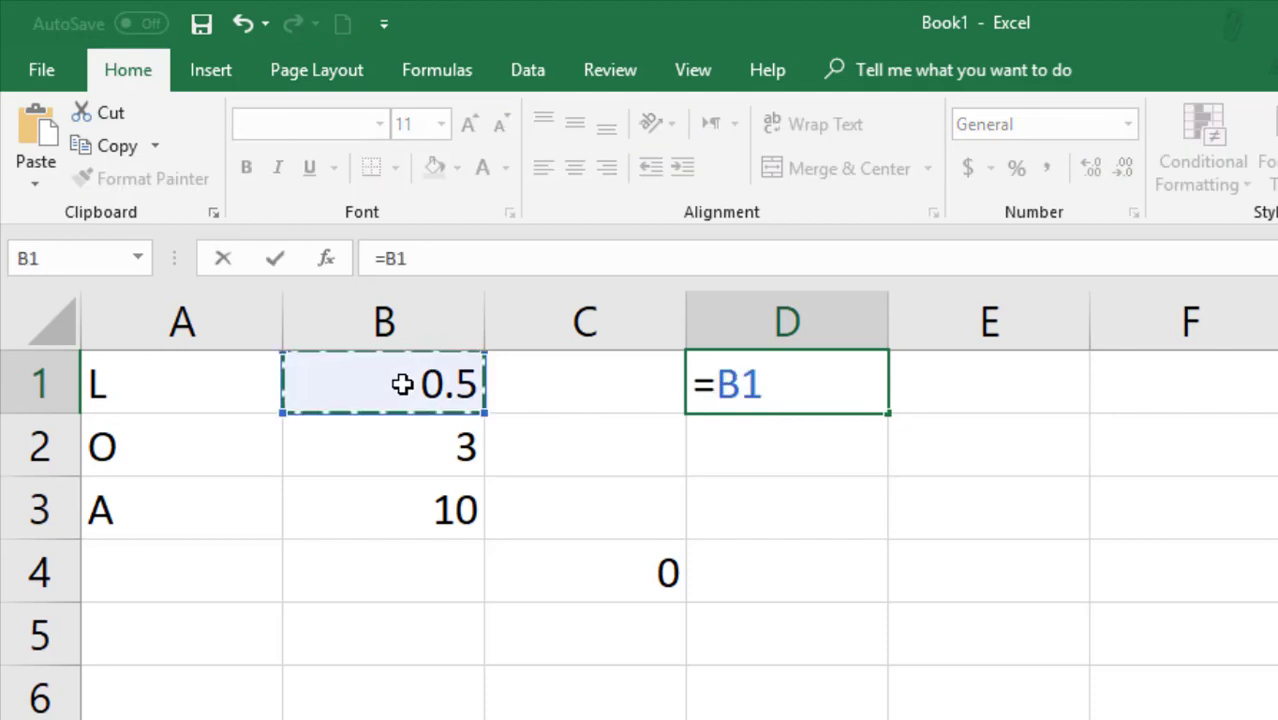
{"action": "type", "text": "*"}
{"action": "left_click", "coordinate": [608, 400]}
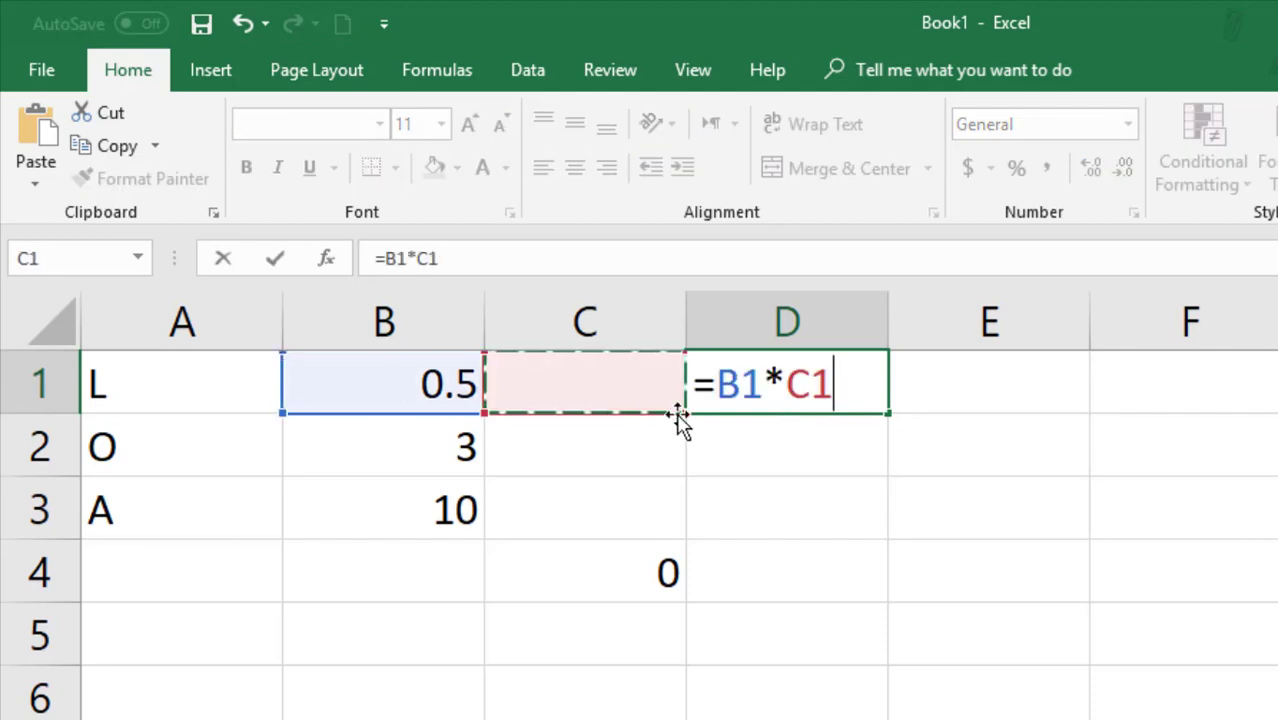
{"action": "key", "text": "Return"}
Fill the D1 cost formula down to D3 and the C4 sum formula across to D4
{"action": "left_click", "coordinate": [790, 402]}
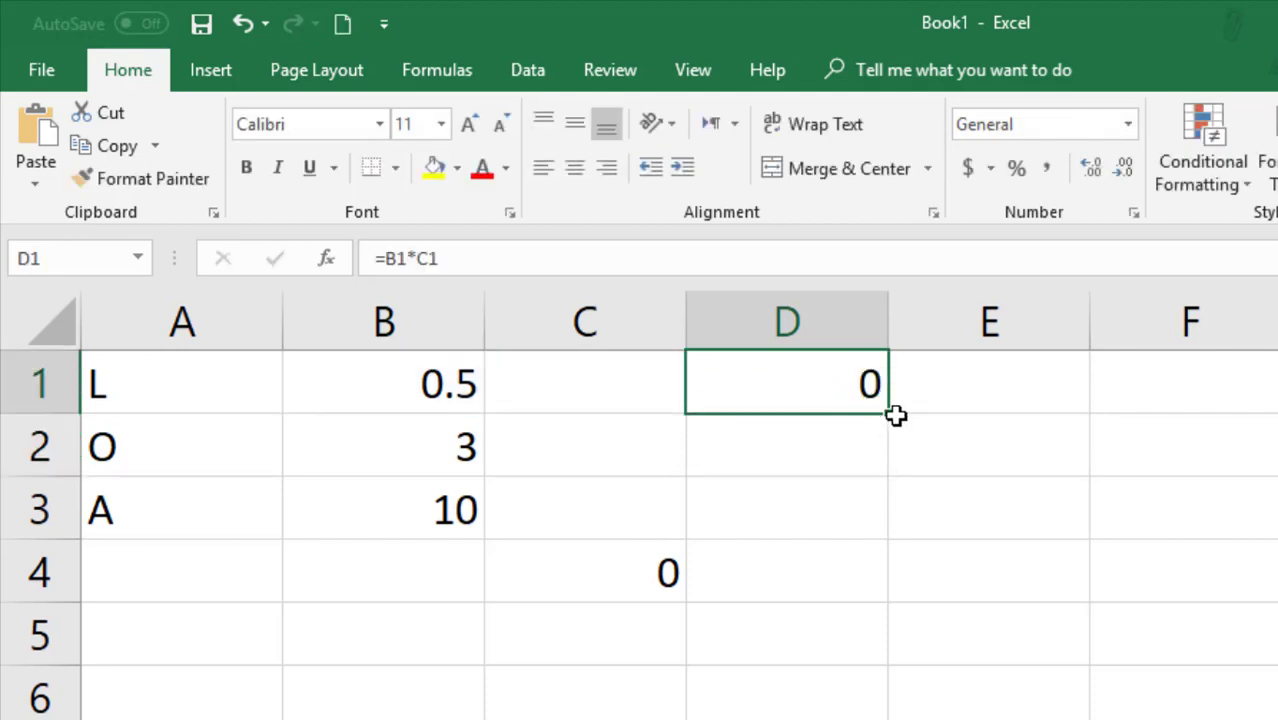
{"action": "left_click_drag", "start_coordinate": [879, 426], "coordinate": [830, 528]}
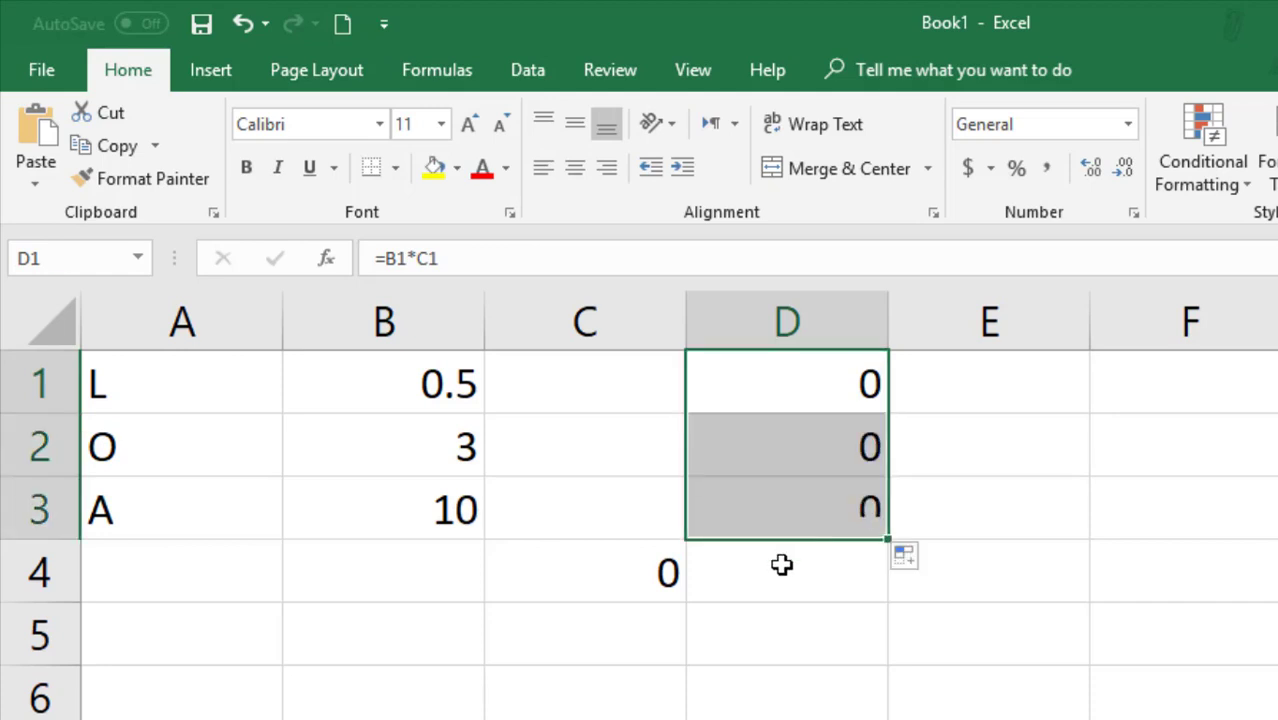
{"action": "left_click", "coordinate": [650, 586]}
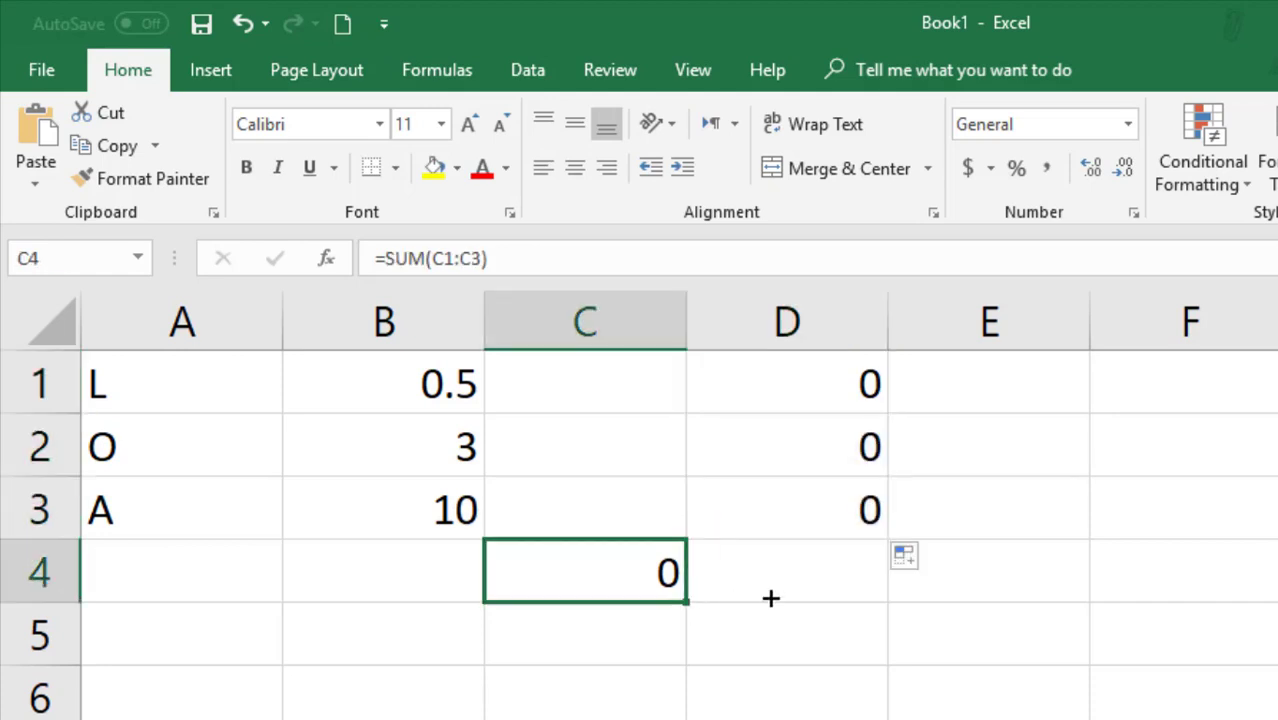
{"action": "left_click_drag", "start_coordinate": [686, 600], "coordinate": [845, 582]}
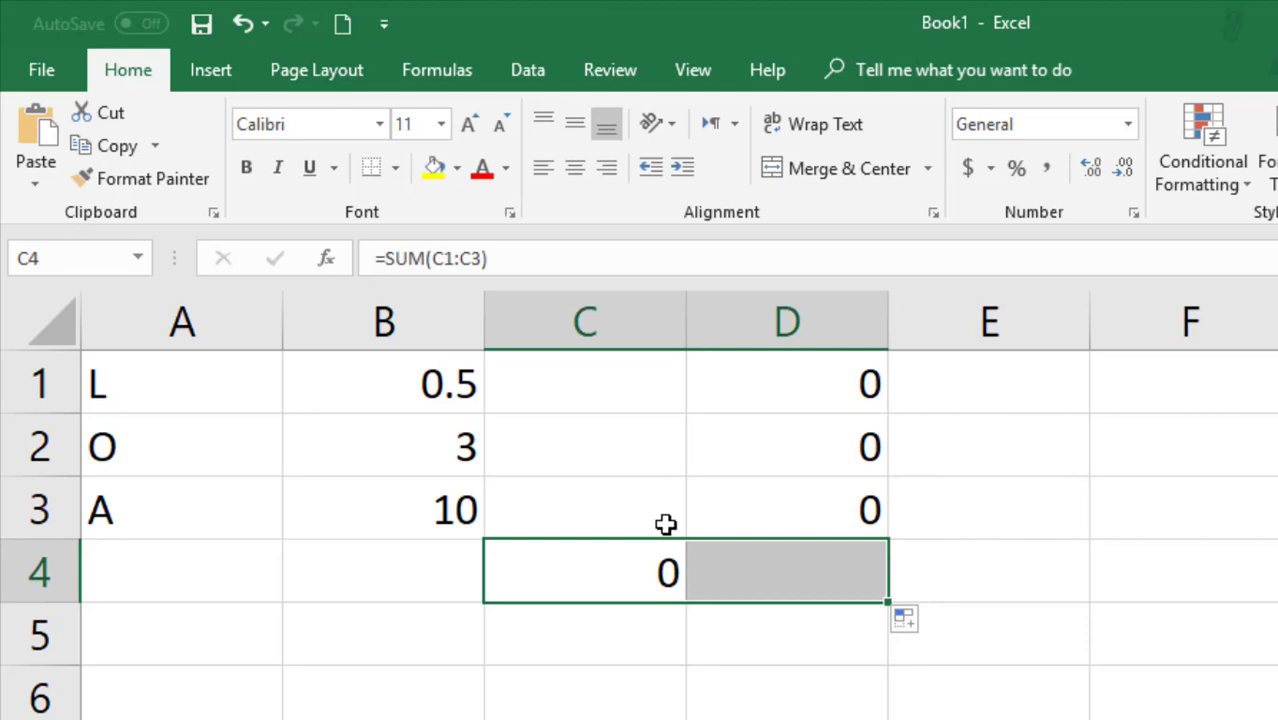
Enter the trial quantities 2, 10 and 10 in cells C1 to C3
{"action": "left_click", "coordinate": [634, 385]}
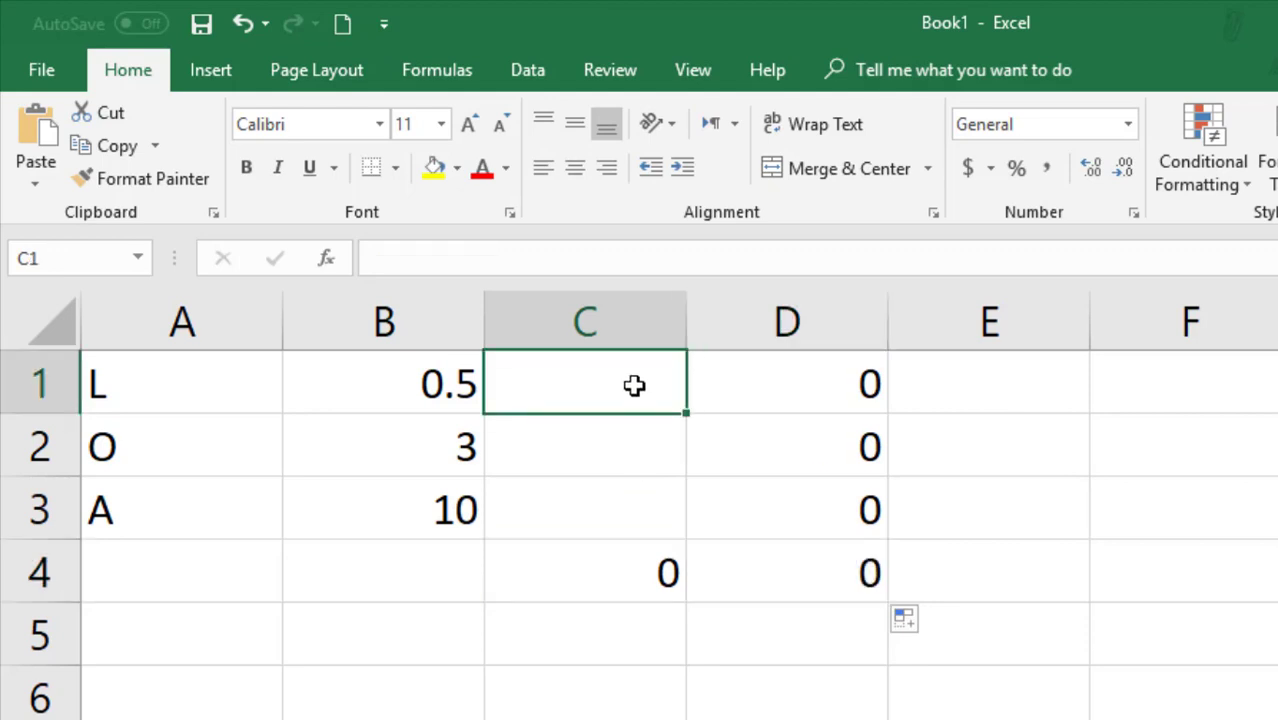
{"action": "type", "text": "2"}
{"action": "key", "text": "Return"}
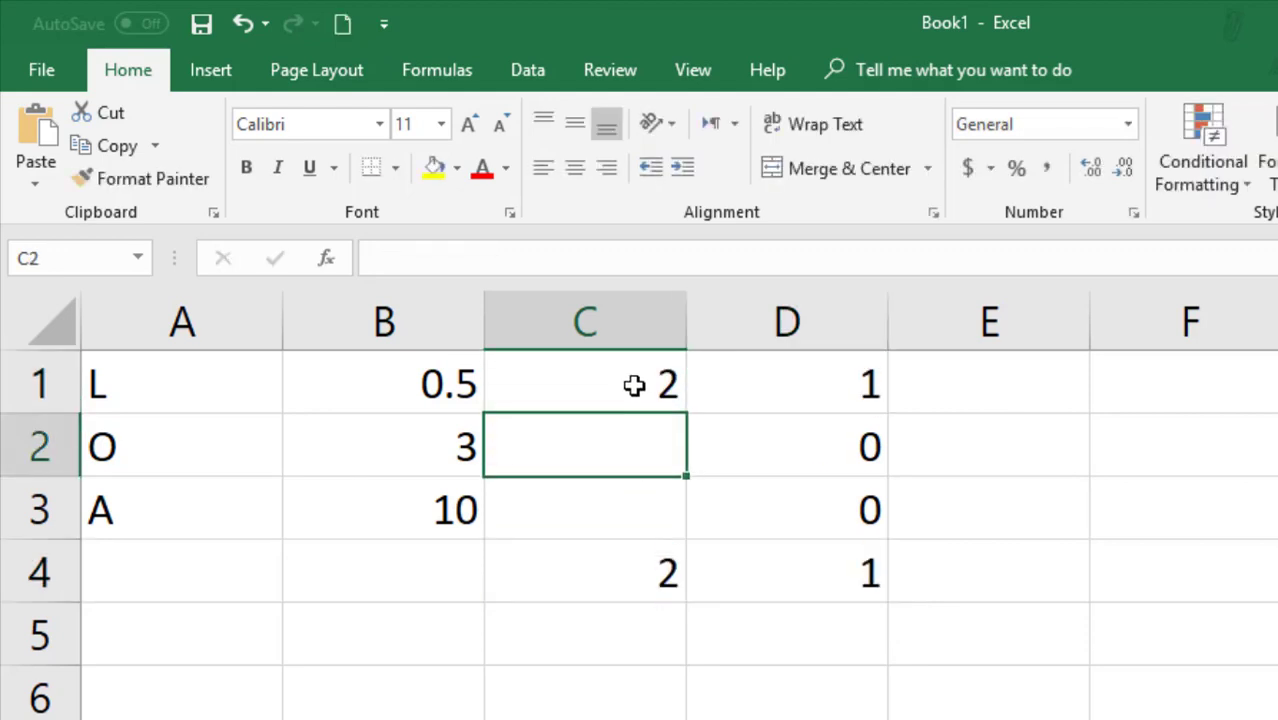
{"action": "type", "text": "10"}
{"action": "key", "text": "Return"}
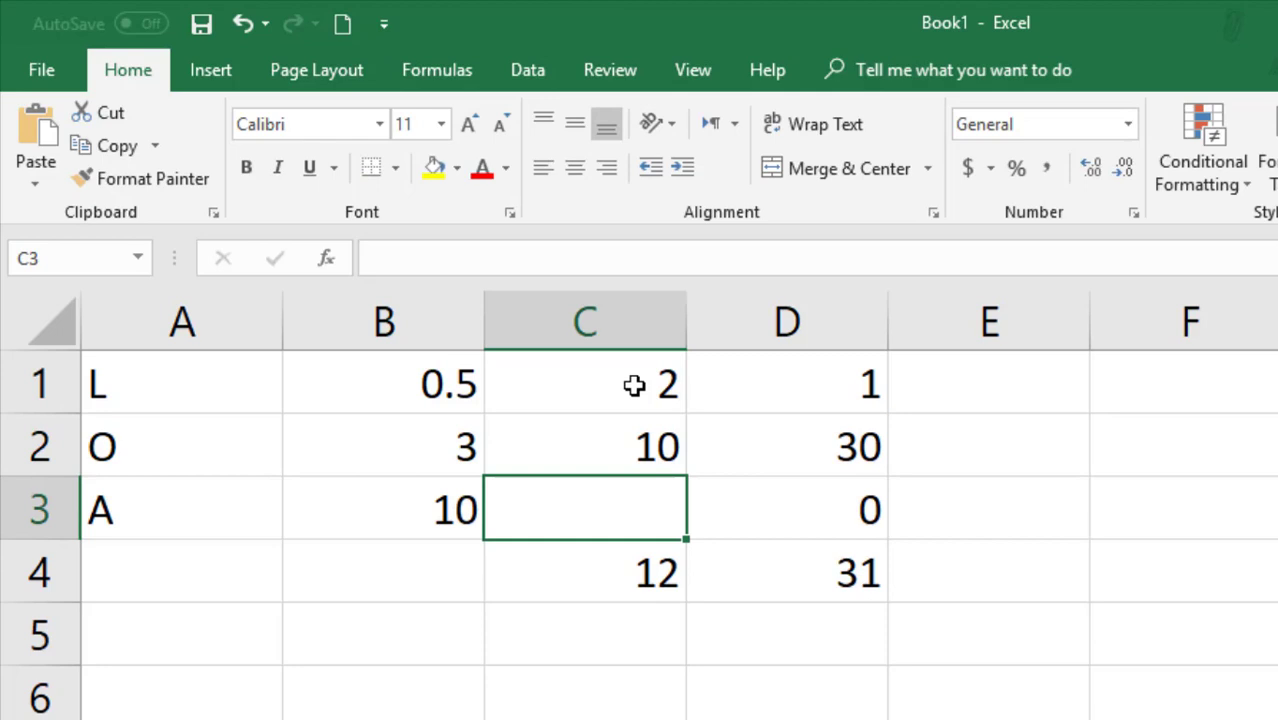
{"action": "type", "text": "10"}
{"action": "key", "text": "Return"}
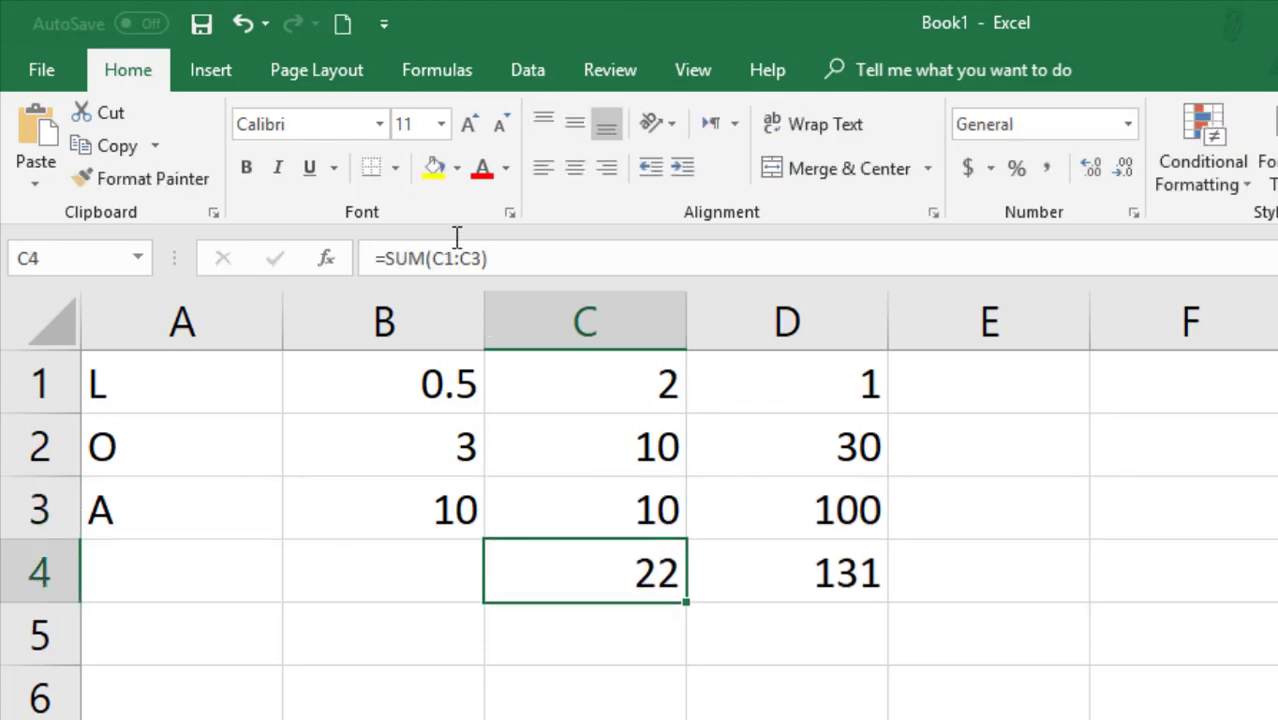
Fill the two total cells C4 and D4 with yellow
{"action": "left_click", "coordinate": [434, 168]}
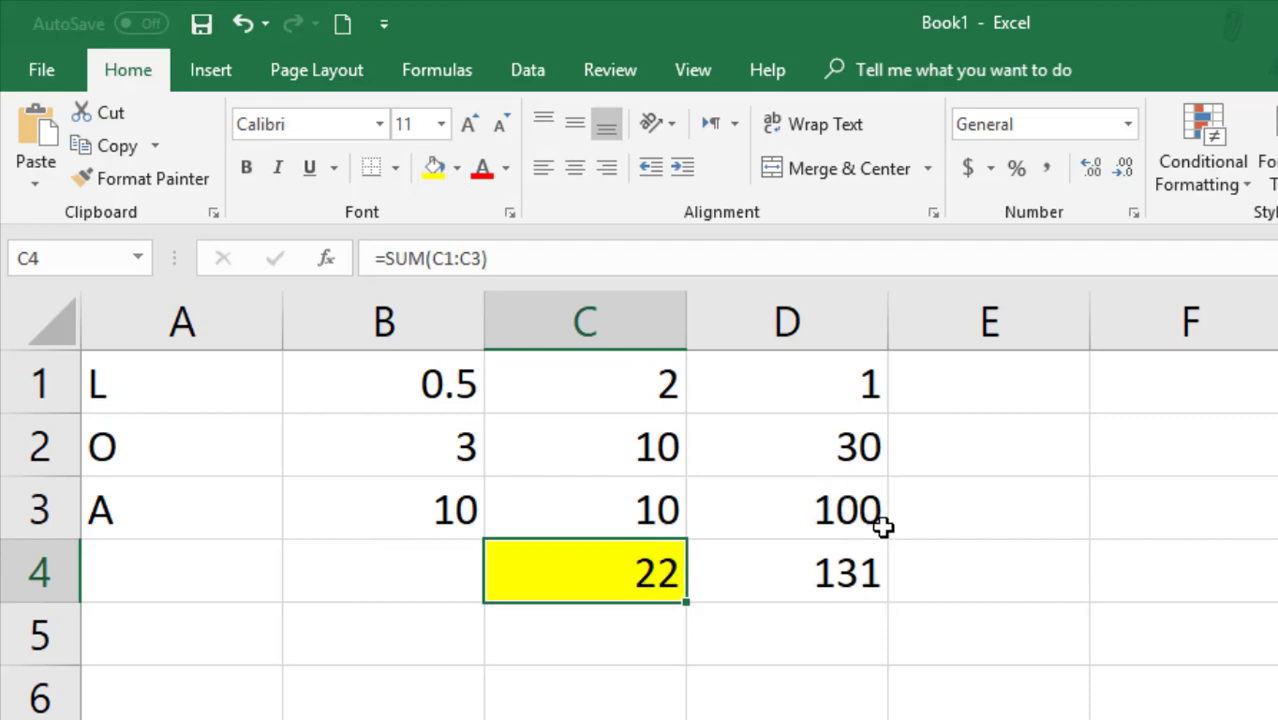
{"action": "left_click", "coordinate": [866, 580]}
{"action": "left_click", "coordinate": [436, 170]}
Insert a blank row above row 1 and enter the headers items in C1 and spend in D1
{"action": "right_click", "coordinate": [64, 381]}
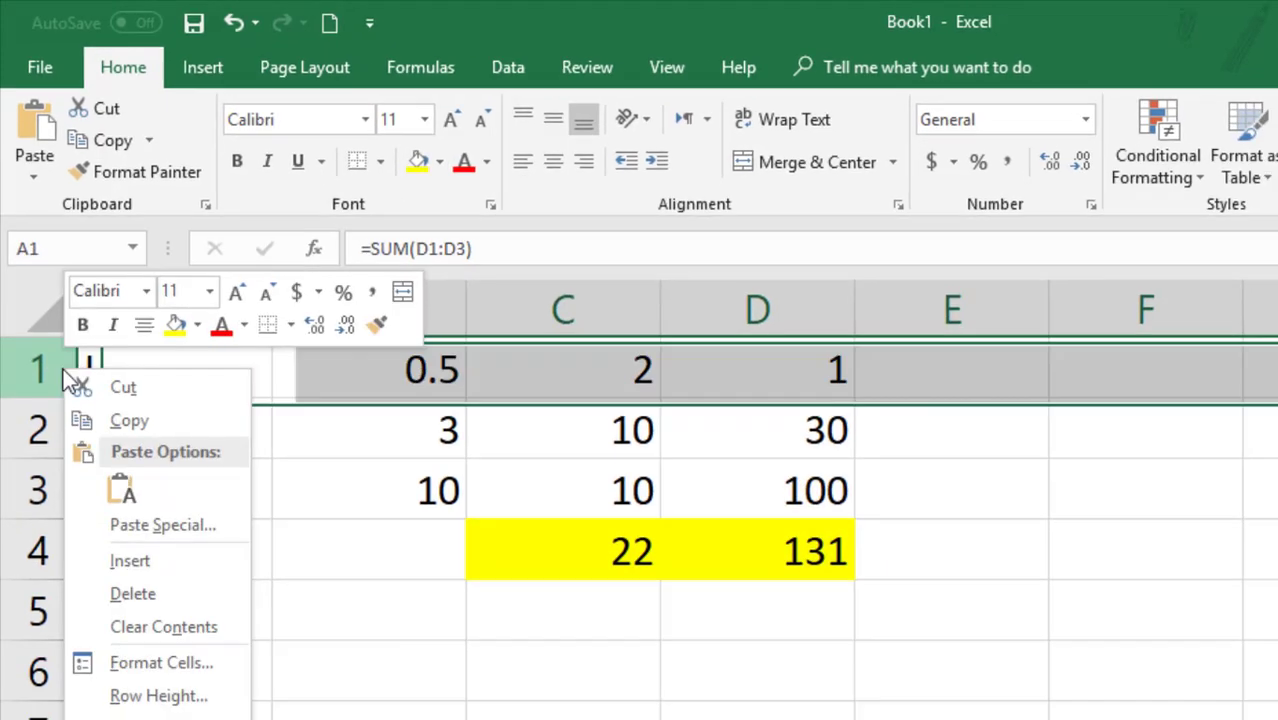
{"action": "left_click", "coordinate": [130, 561]}
{"action": "left_click", "coordinate": [563, 372]}
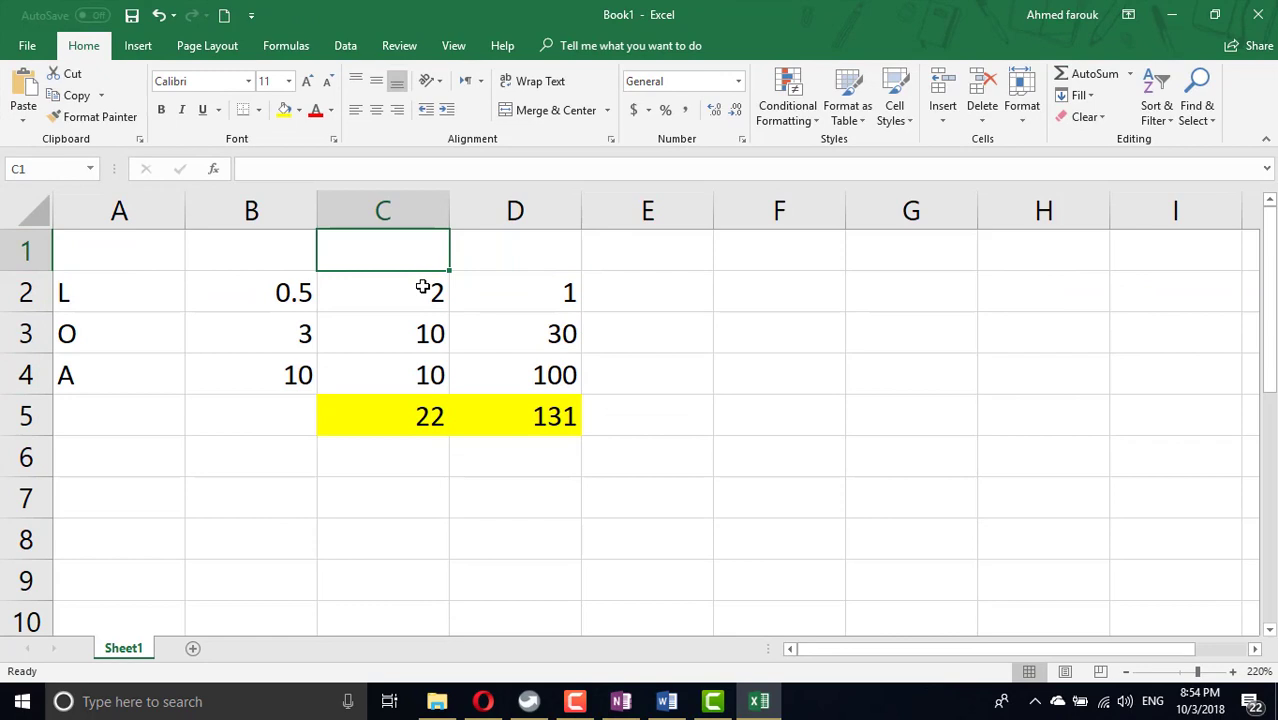
{"action": "type", "text": "iems"}
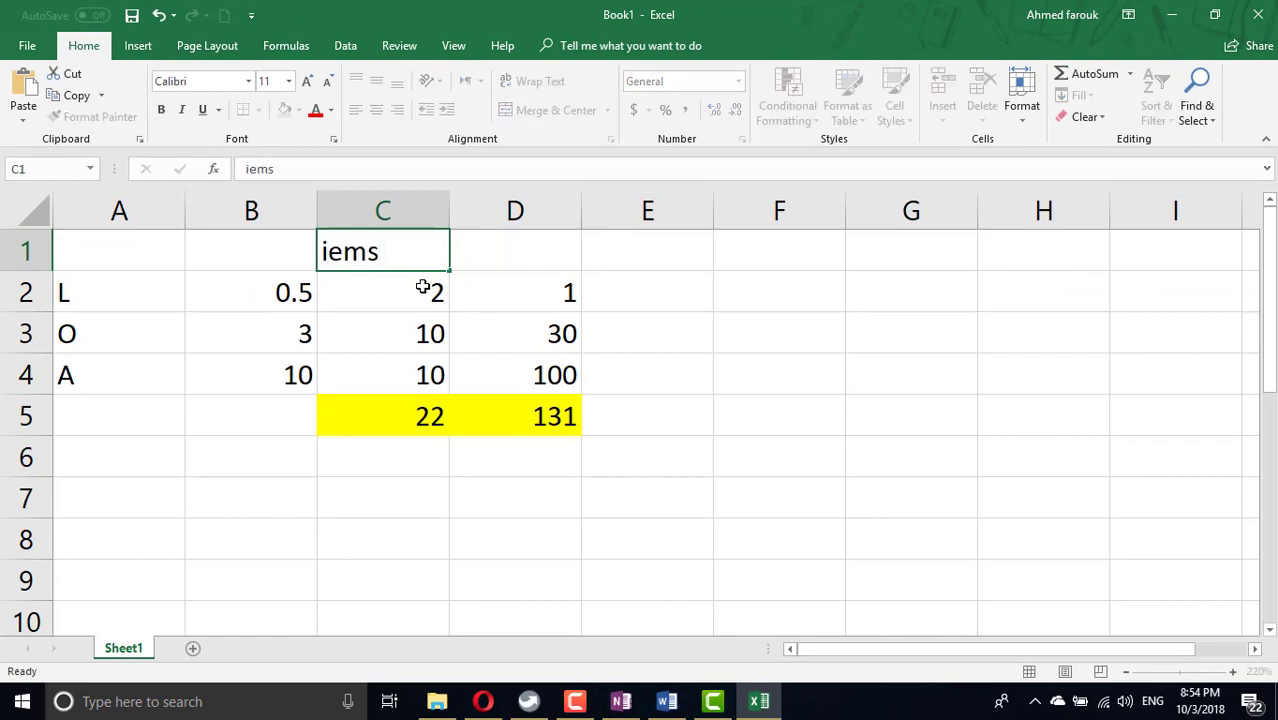
{"action": "key", "text": "Tab"}
{"action": "key", "text": "Left"}
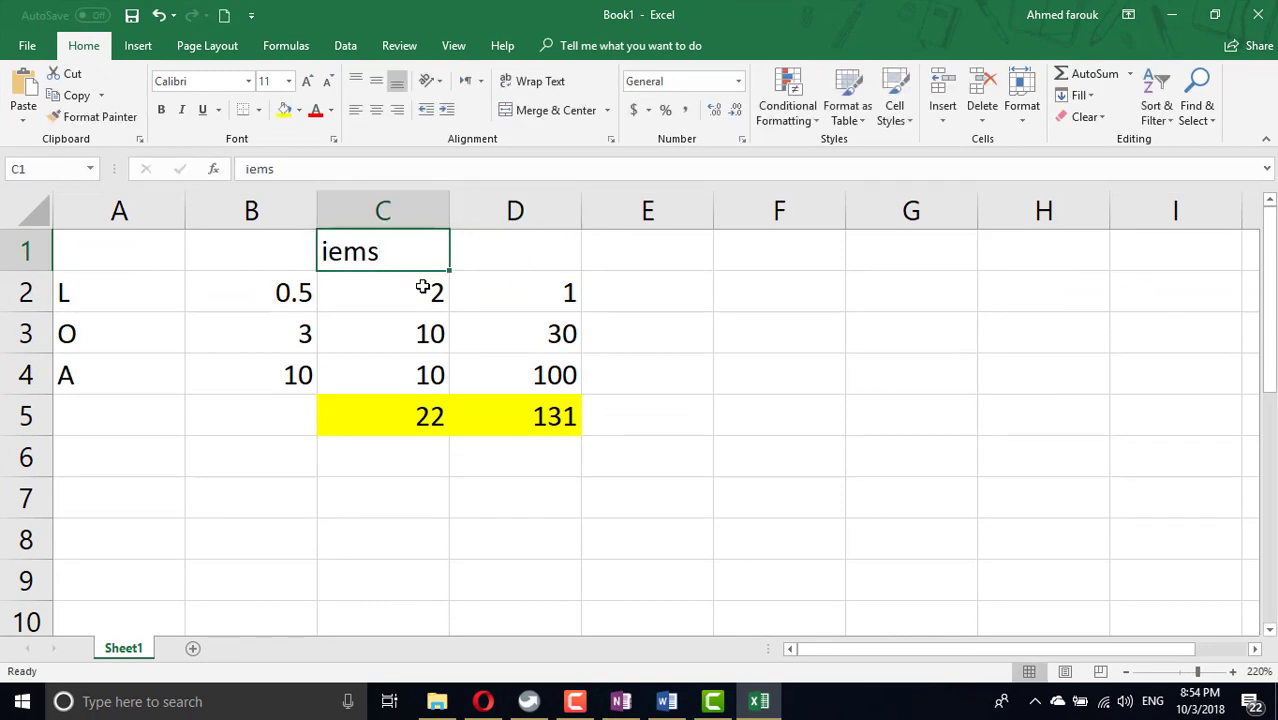
{"action": "type", "text": "items"}
{"action": "key", "text": "Tab"}
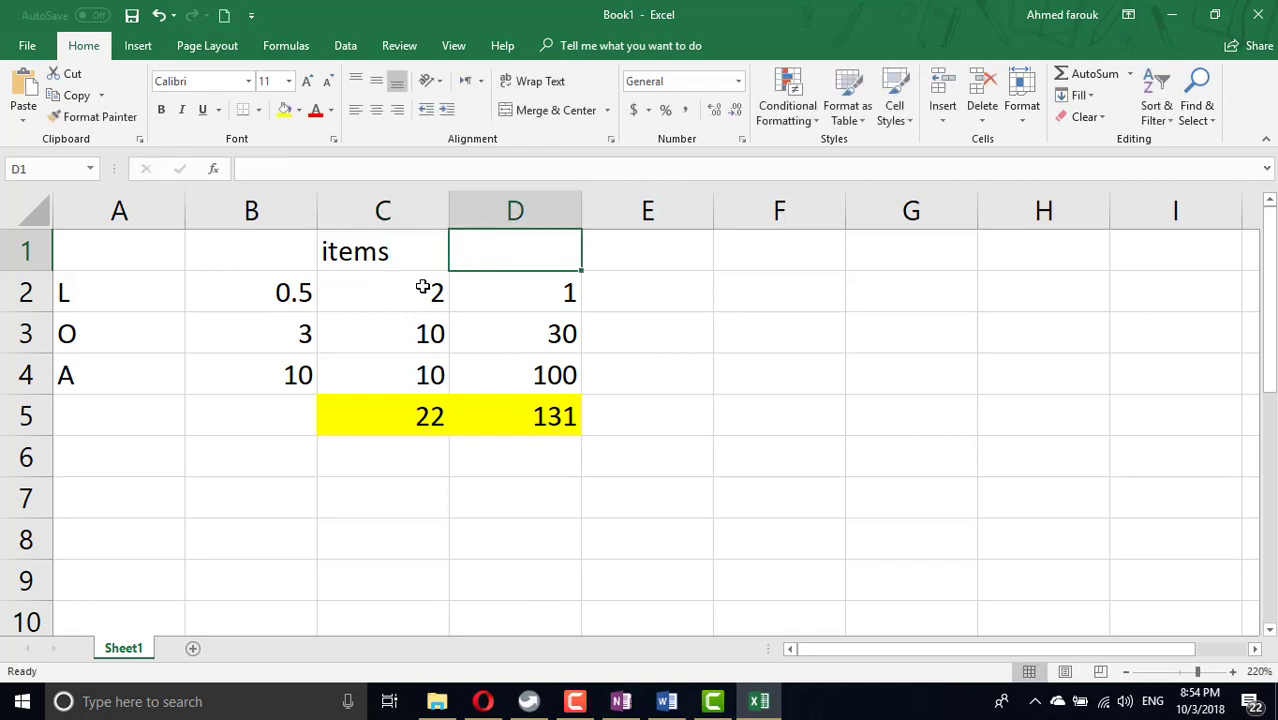
{"action": "type", "text": "spend"}
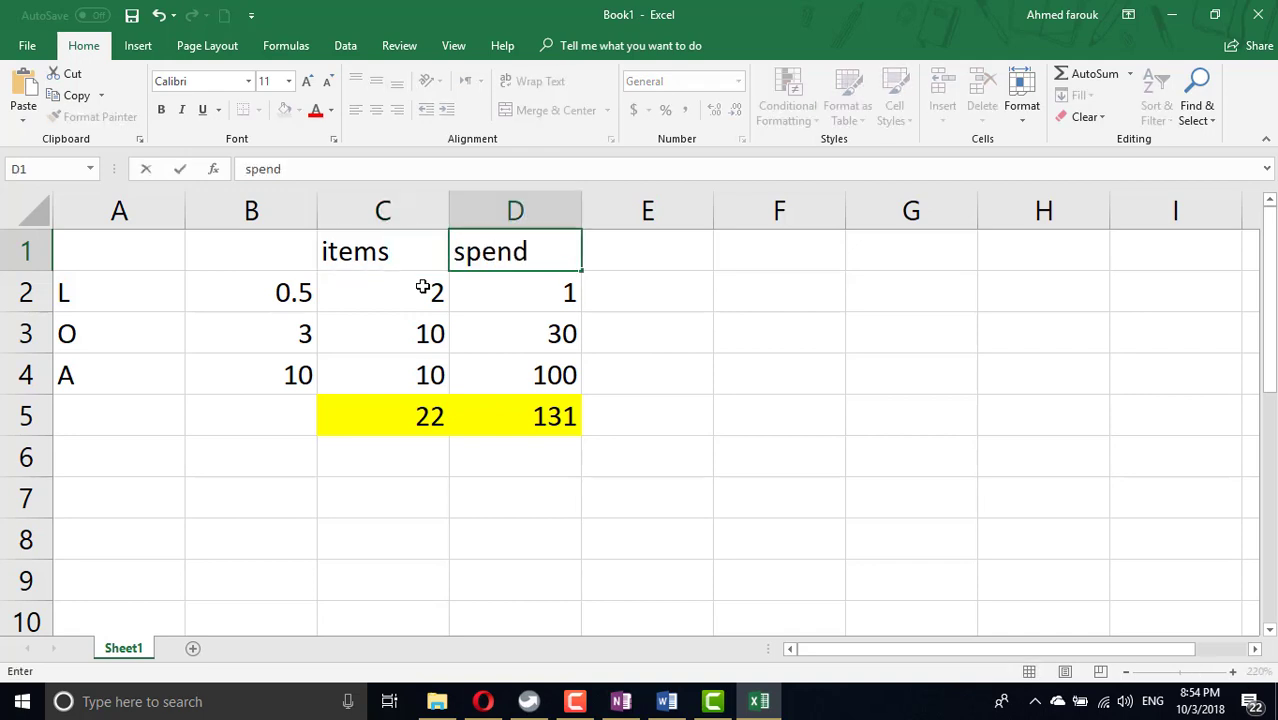
{"action": "key", "text": "Return"}
Clear the trial quantities from cells C2 to C4
{"action": "left_click_drag", "start_coordinate": [423, 287], "coordinate": [419, 363]}
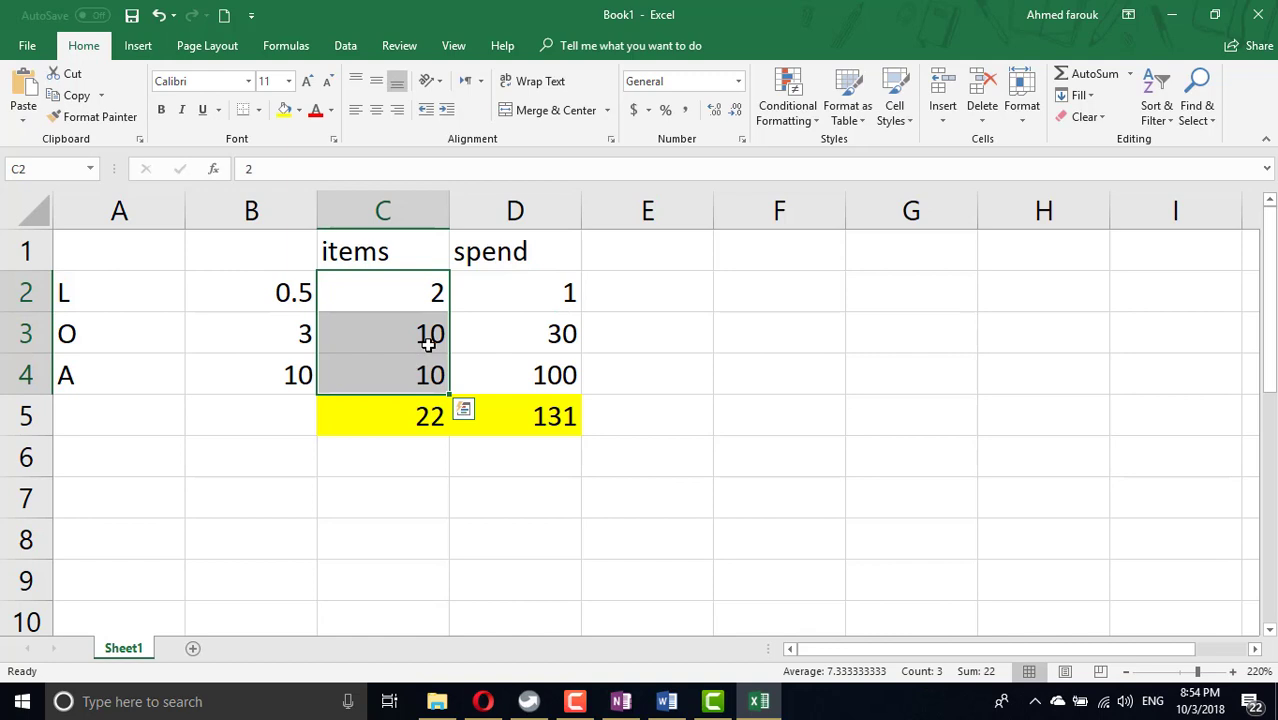
{"action": "key", "text": "Delete"}
{"action": "left_click", "coordinate": [682, 330]}
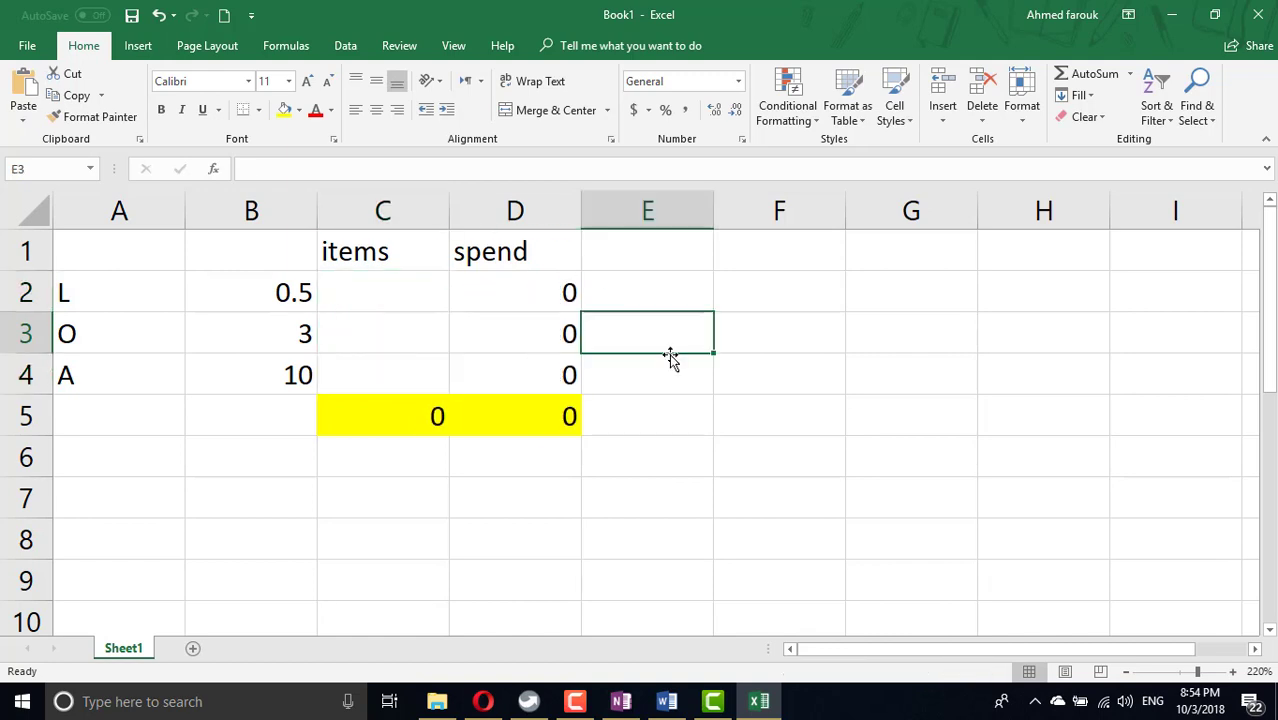
Open Solver and set objective cell D5 to a value of 100 by changing variable cells C2:C4
{"action": "left_click", "coordinate": [485, 376]}
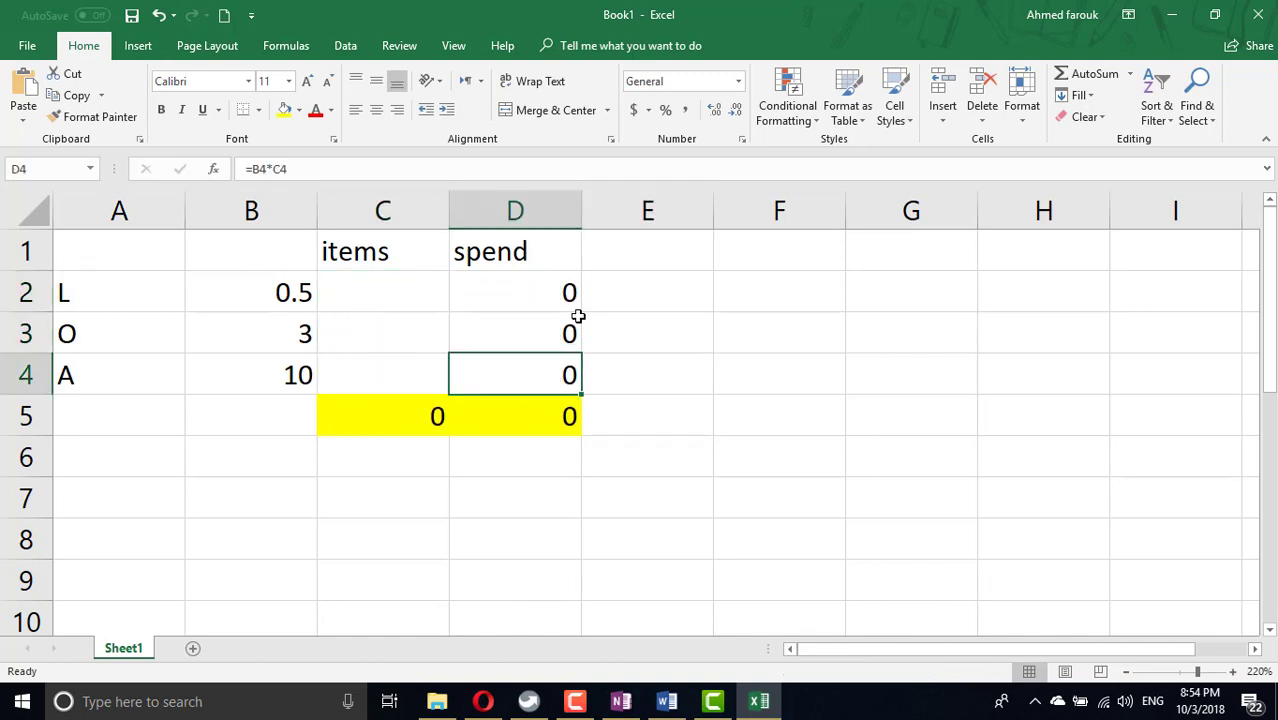
{"action": "left_click", "coordinate": [345, 45]}
{"action": "left_click", "coordinate": [1060, 80]}
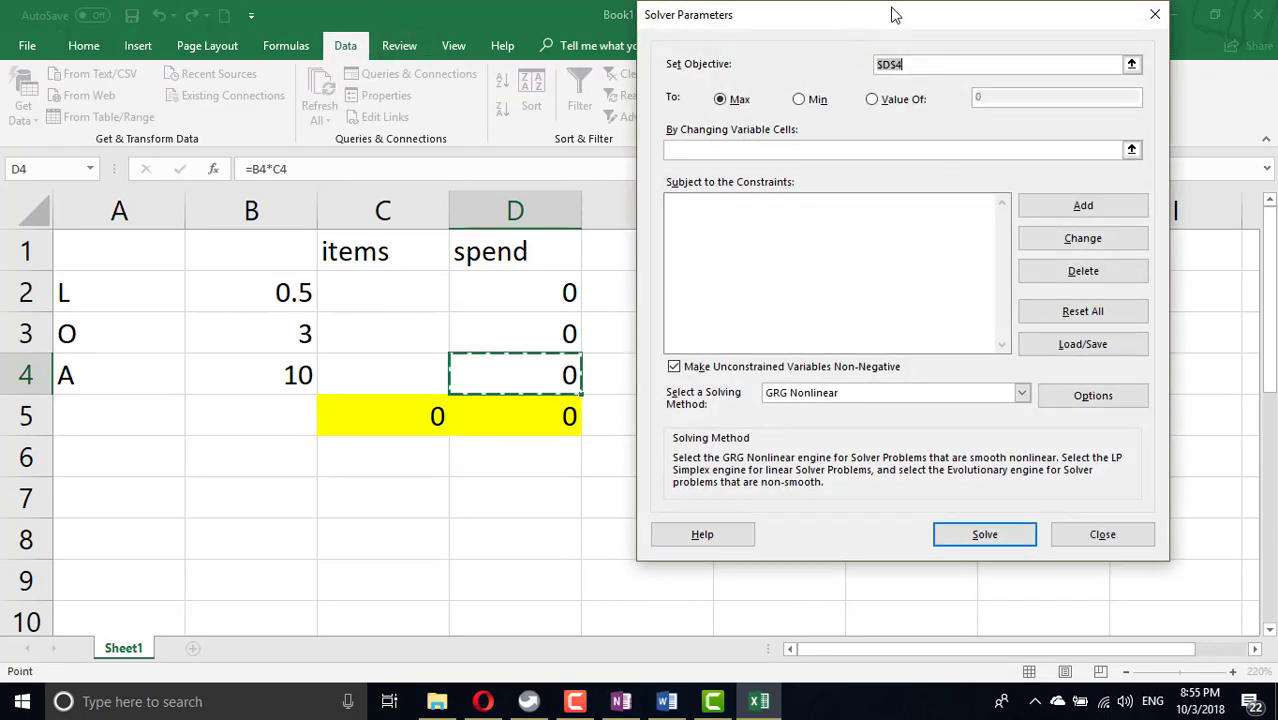
{"action": "left_click_drag", "start_coordinate": [895, 15], "coordinate": [977, 43]}
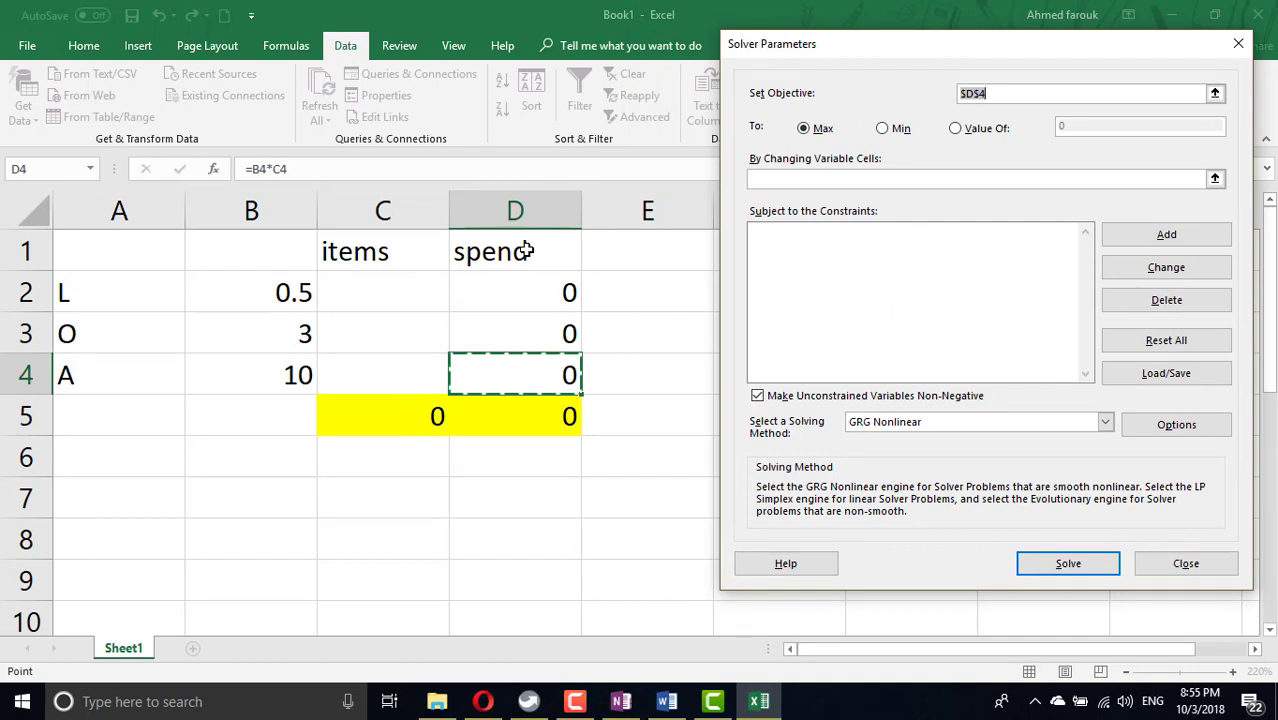
{"action": "left_click", "coordinate": [528, 414]}
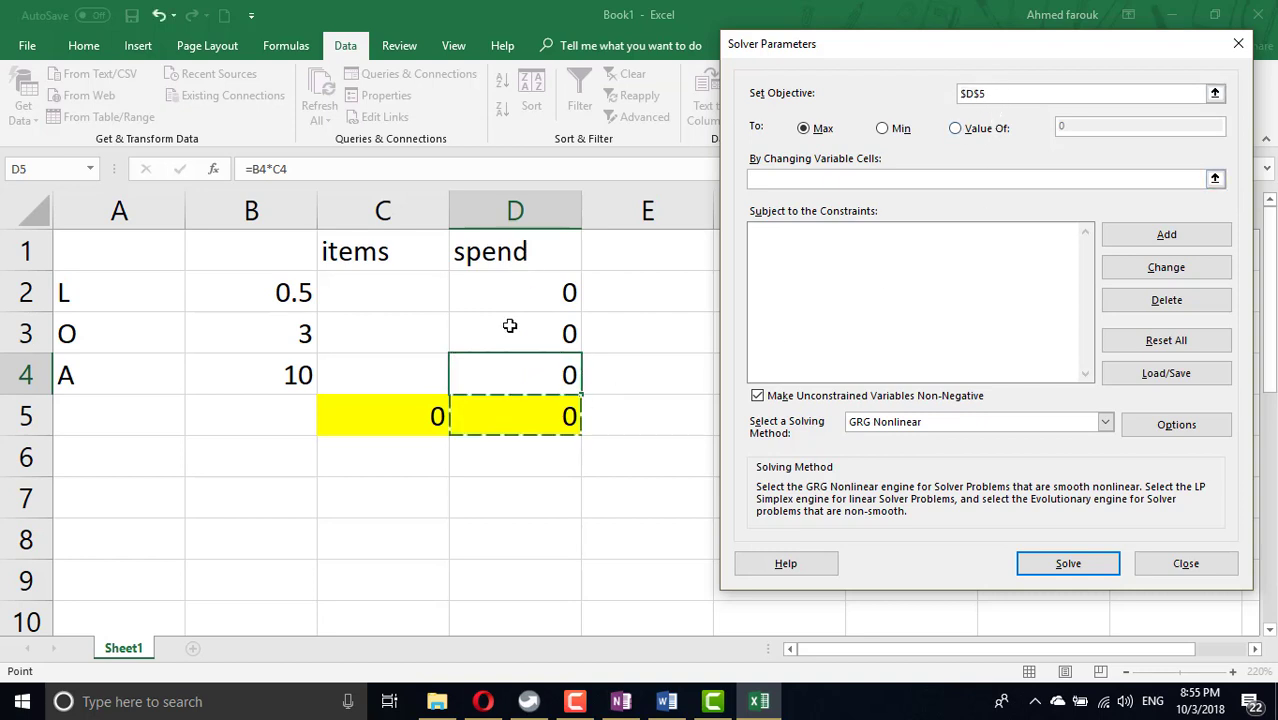
{"action": "left_click", "coordinate": [955, 128]}
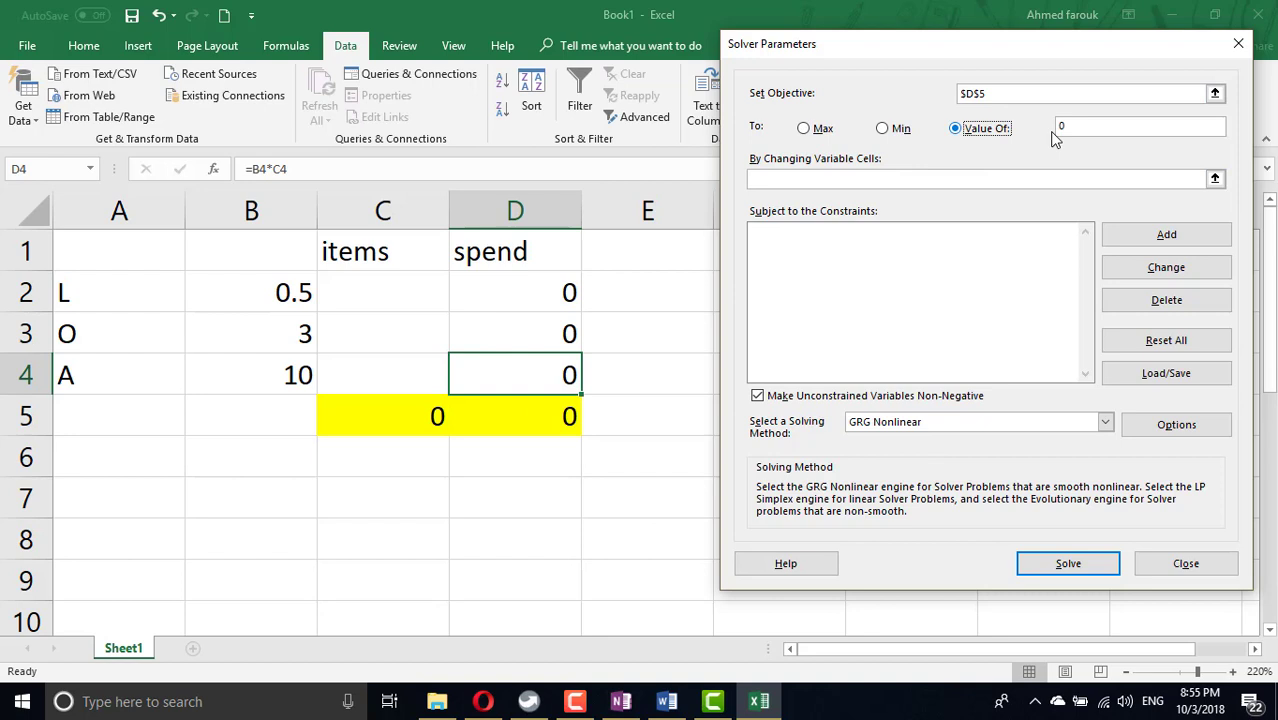
{"action": "left_click_drag", "start_coordinate": [1083, 130], "coordinate": [1049, 134]}
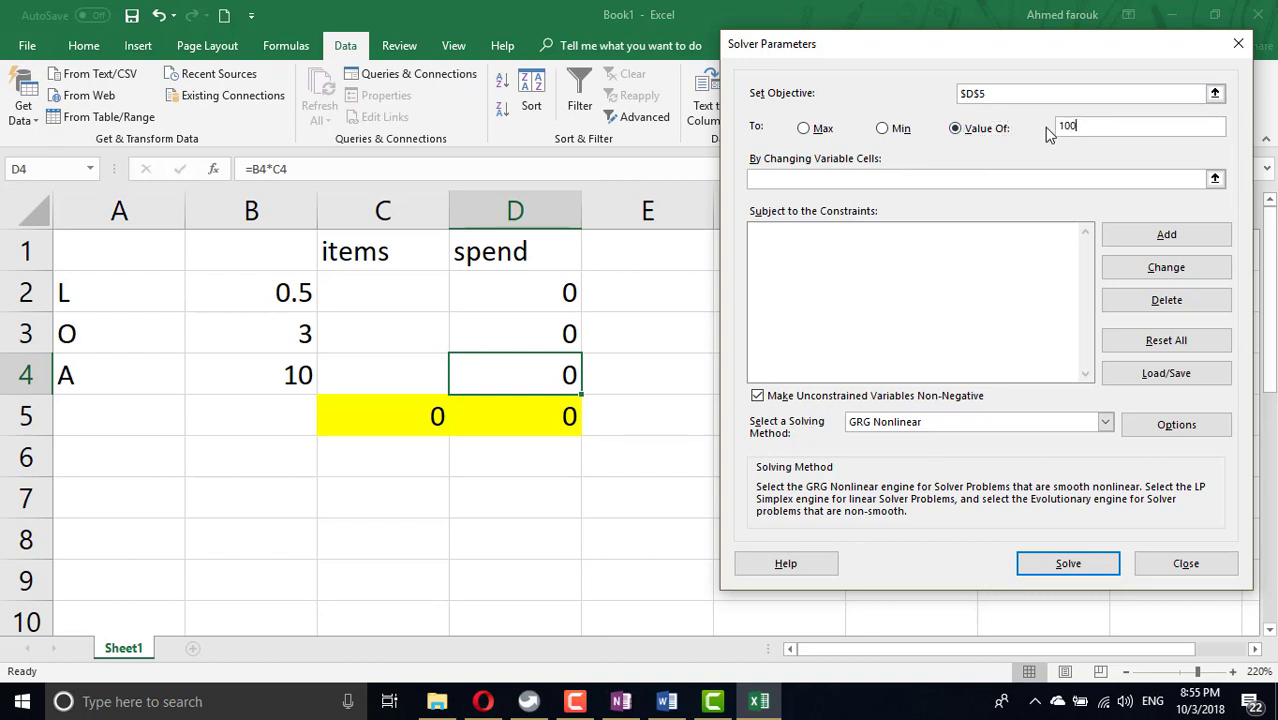
{"action": "left_click", "coordinate": [911, 180]}
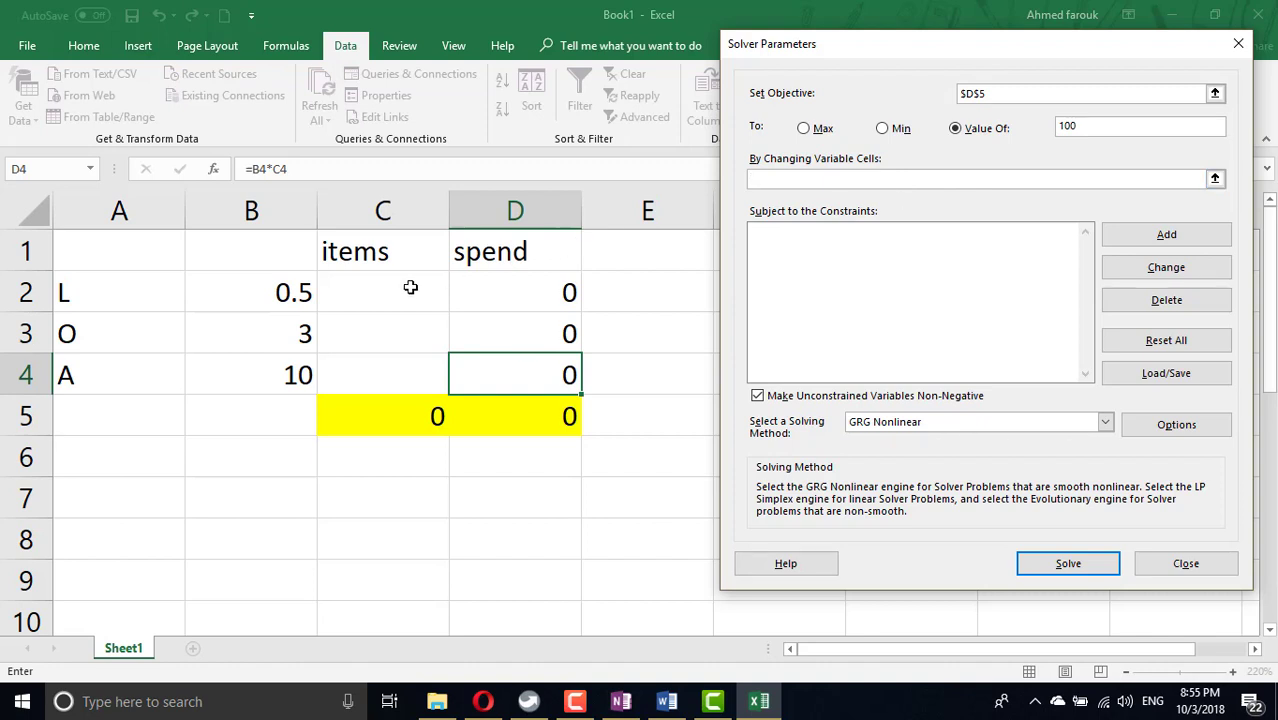
{"action": "left_click_drag", "start_coordinate": [414, 286], "coordinate": [404, 374]}
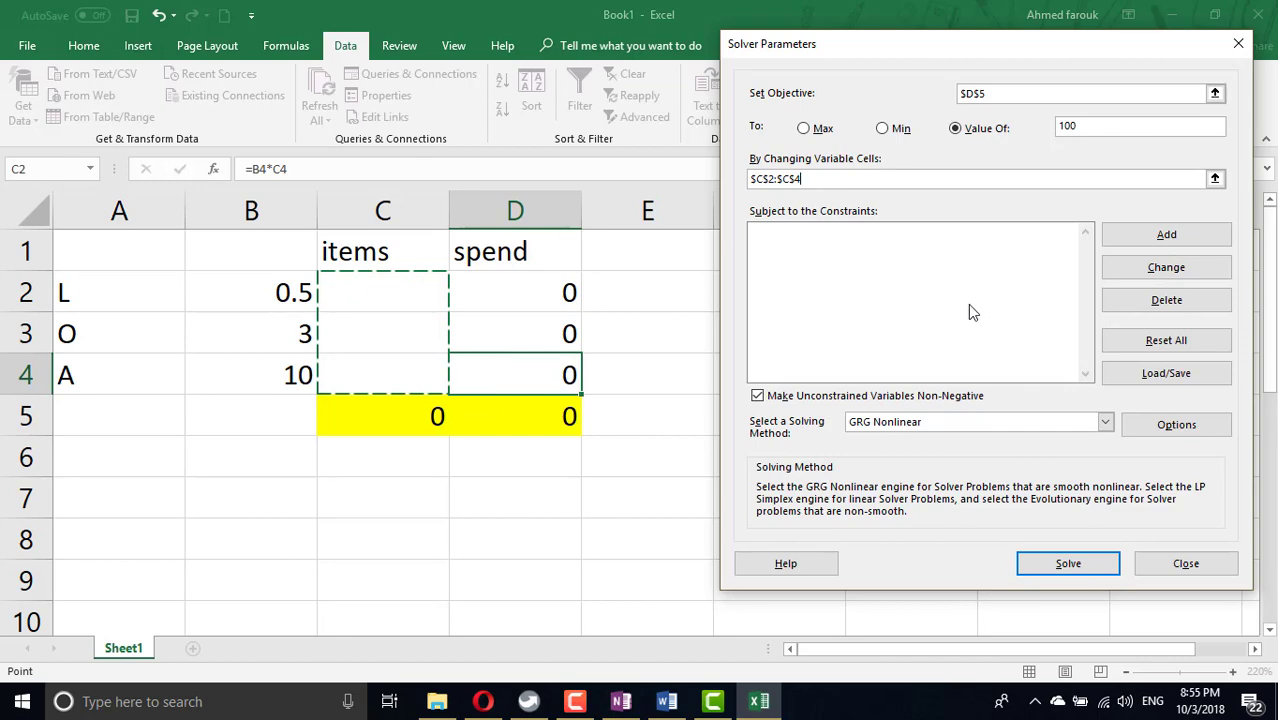
Add a Solver constraint requiring the item total in C5 to equal 100
{"action": "left_click", "coordinate": [1160, 236]}
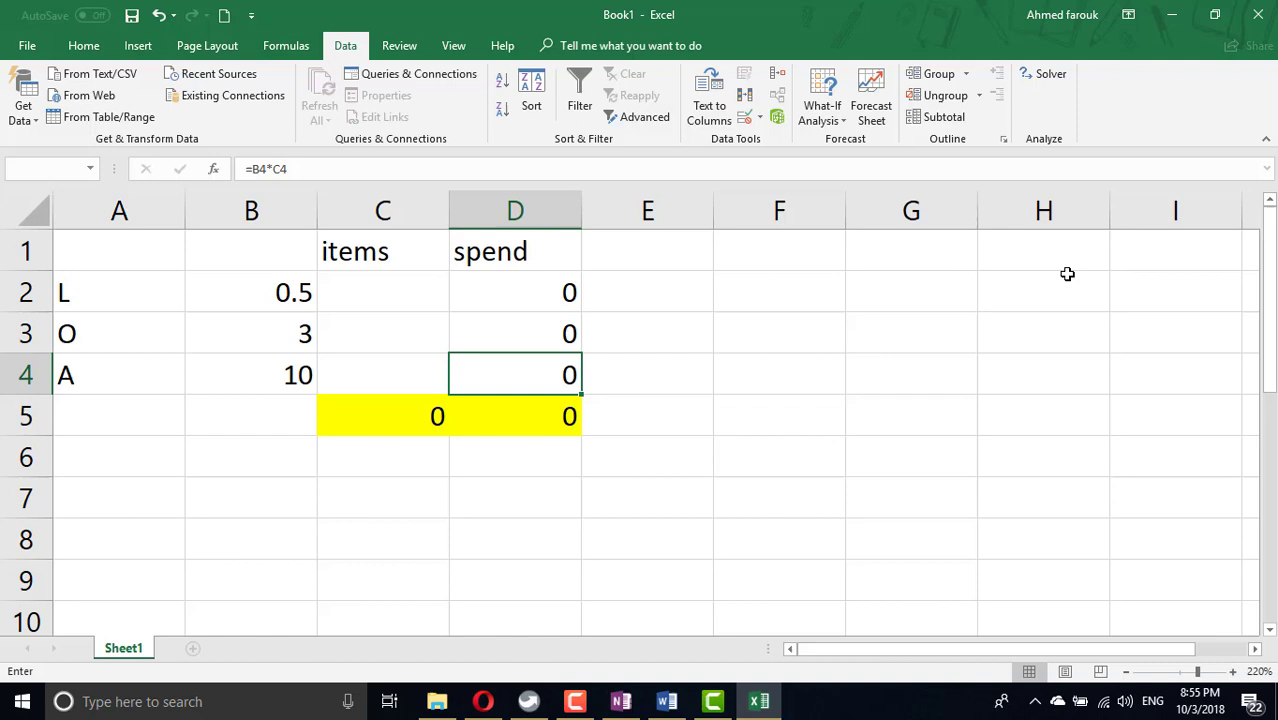
{"action": "left_click", "coordinate": [409, 409]}
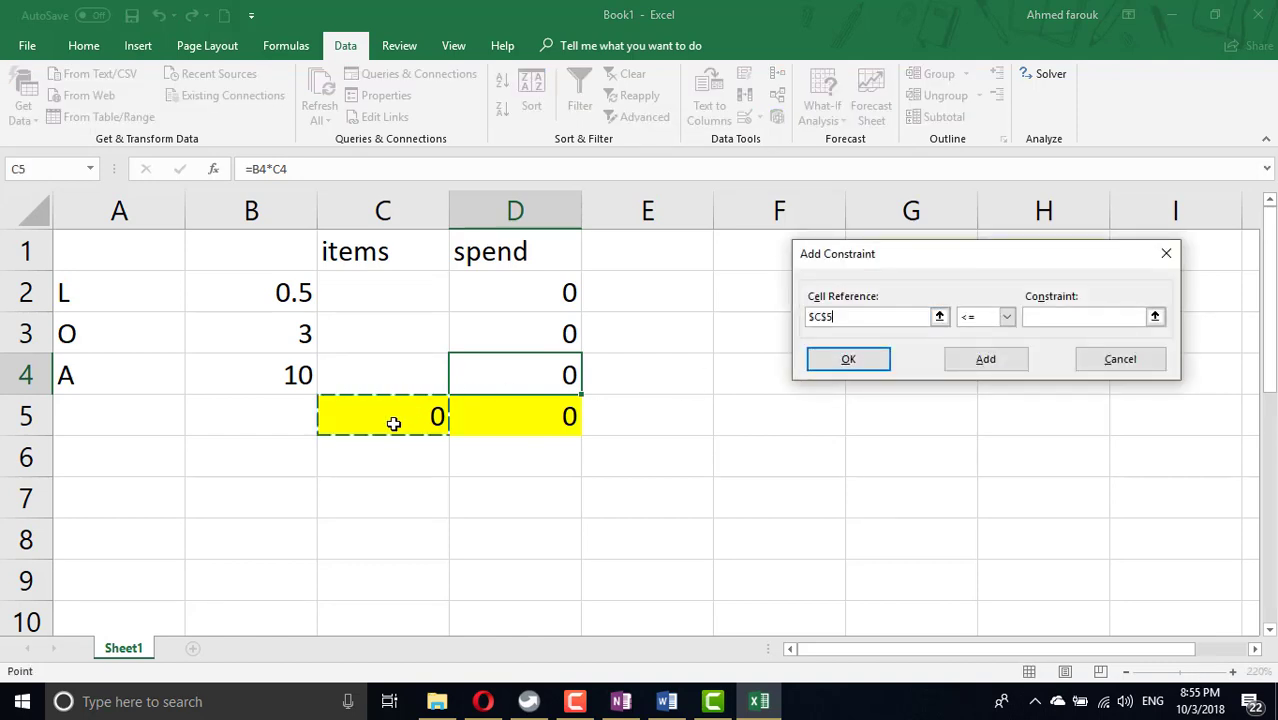
{"action": "left_click", "coordinate": [1006, 316]}
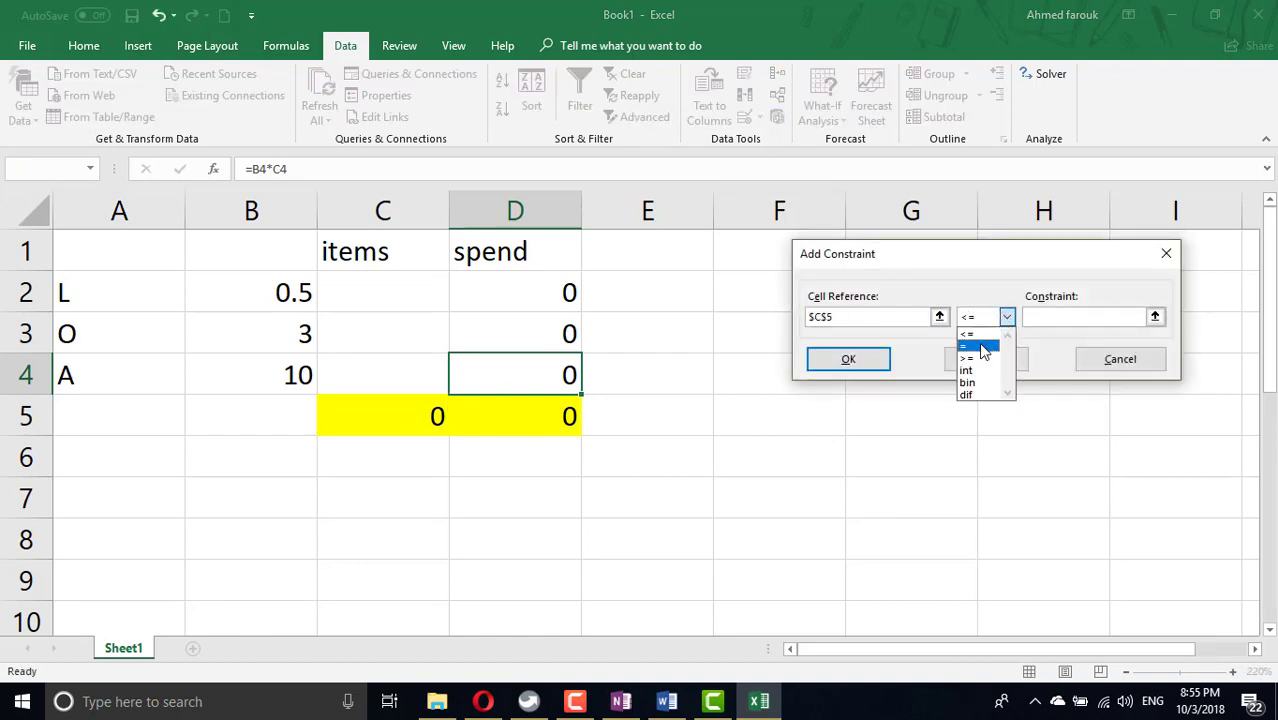
{"action": "left_click", "coordinate": [983, 347]}
{"action": "left_click", "coordinate": [1060, 316]}
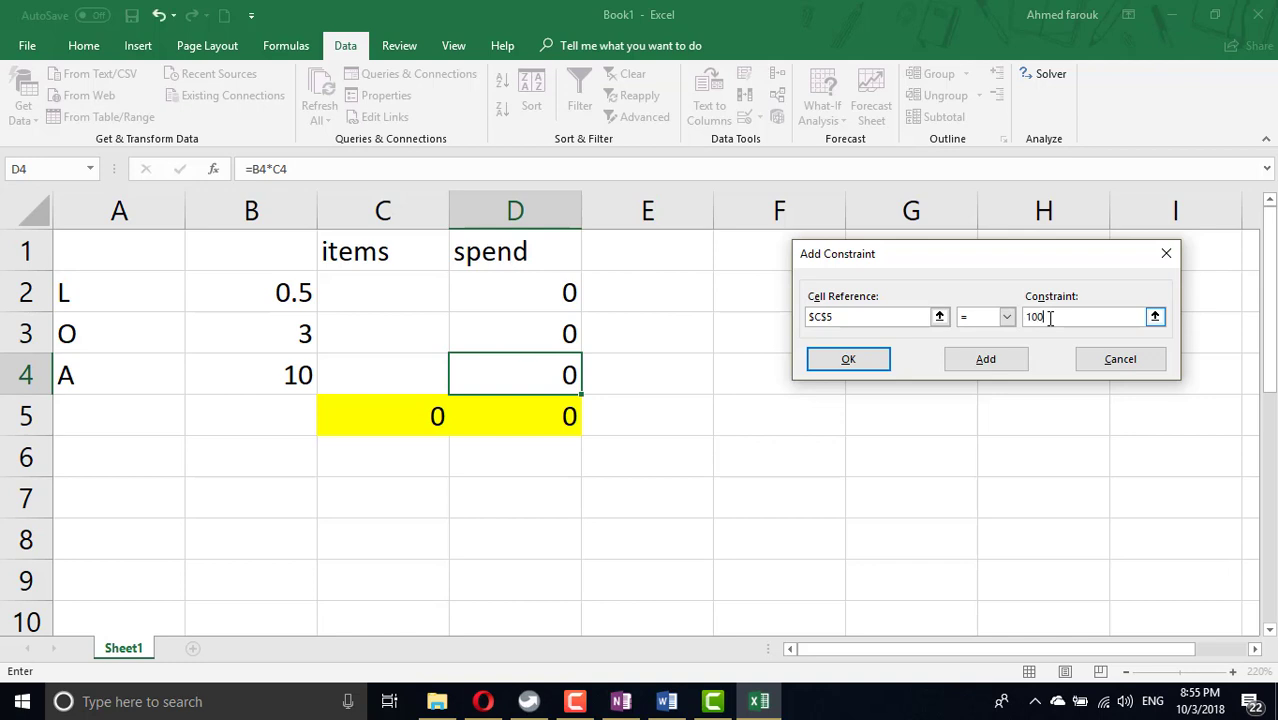
{"action": "type", "text": "100"}
{"action": "left_click", "coordinate": [1012, 362]}
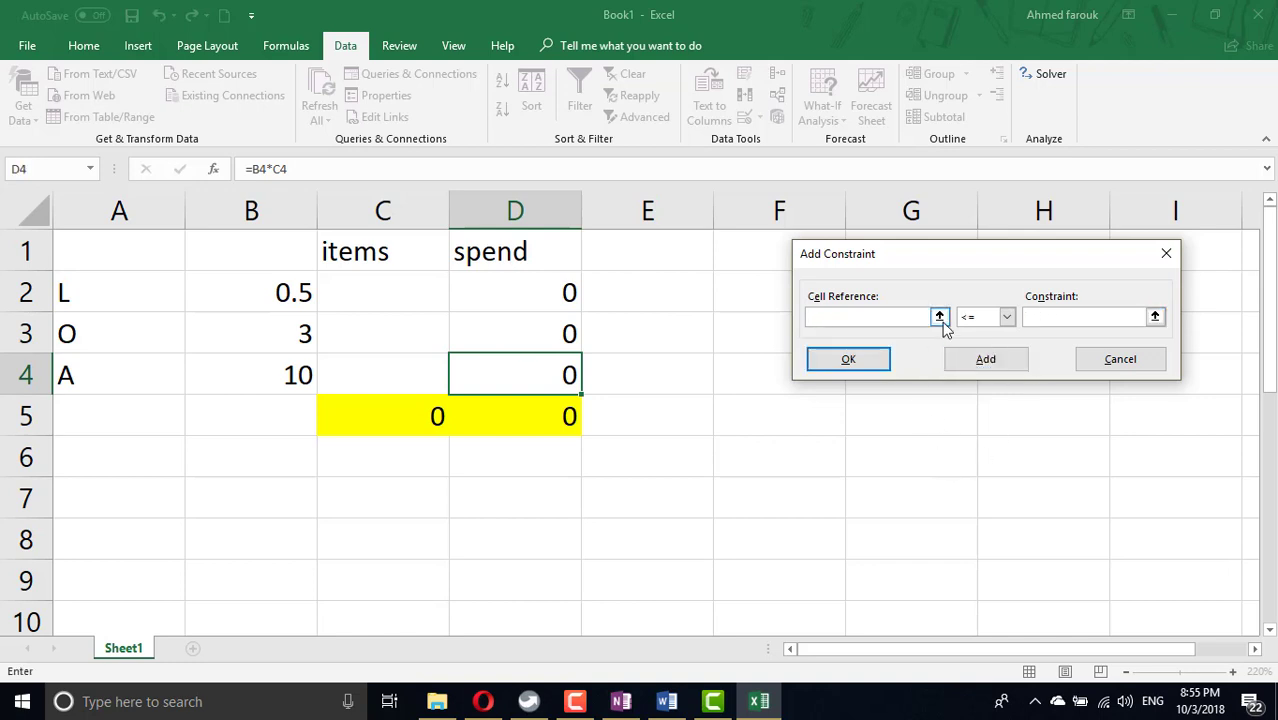
Add a constraint requiring the quantities in C2:C4 to be at least 1 and return to the Solver parameters
{"action": "left_click_drag", "start_coordinate": [427, 293], "coordinate": [415, 369]}
{"action": "left_click", "coordinate": [1006, 316]}
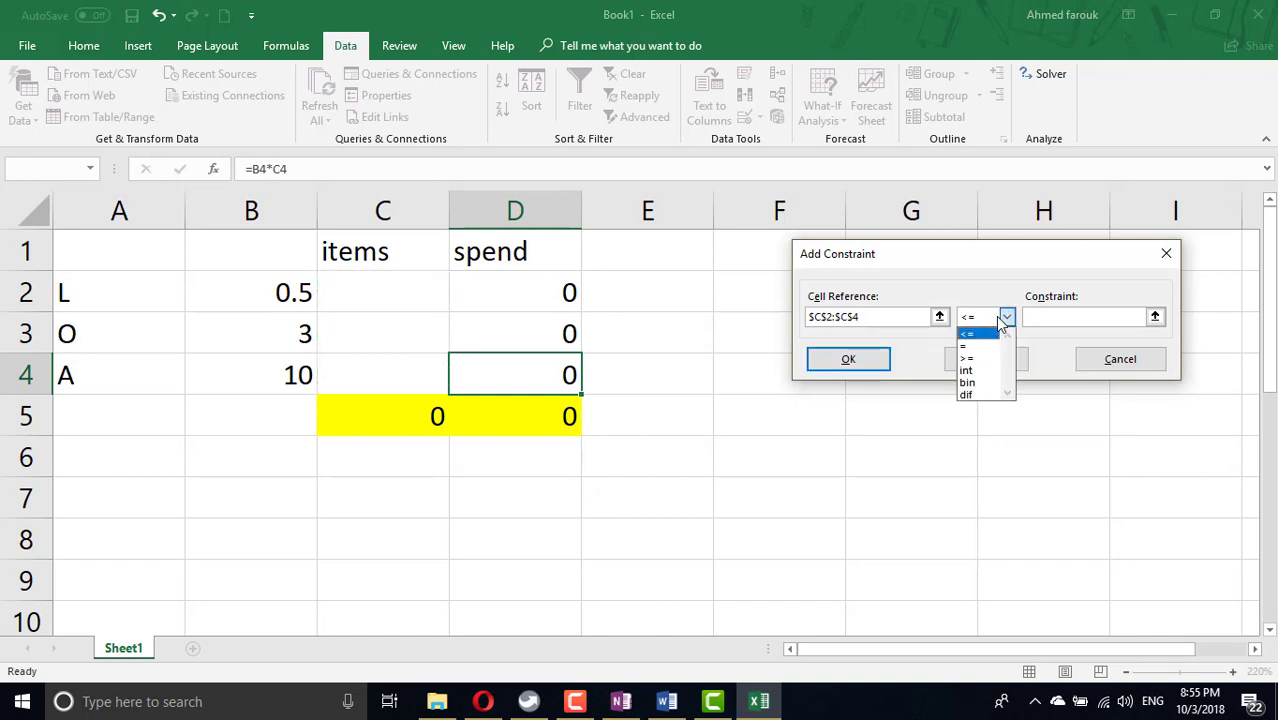
{"action": "left_click", "coordinate": [990, 358]}
{"action": "left_click", "coordinate": [1054, 316]}
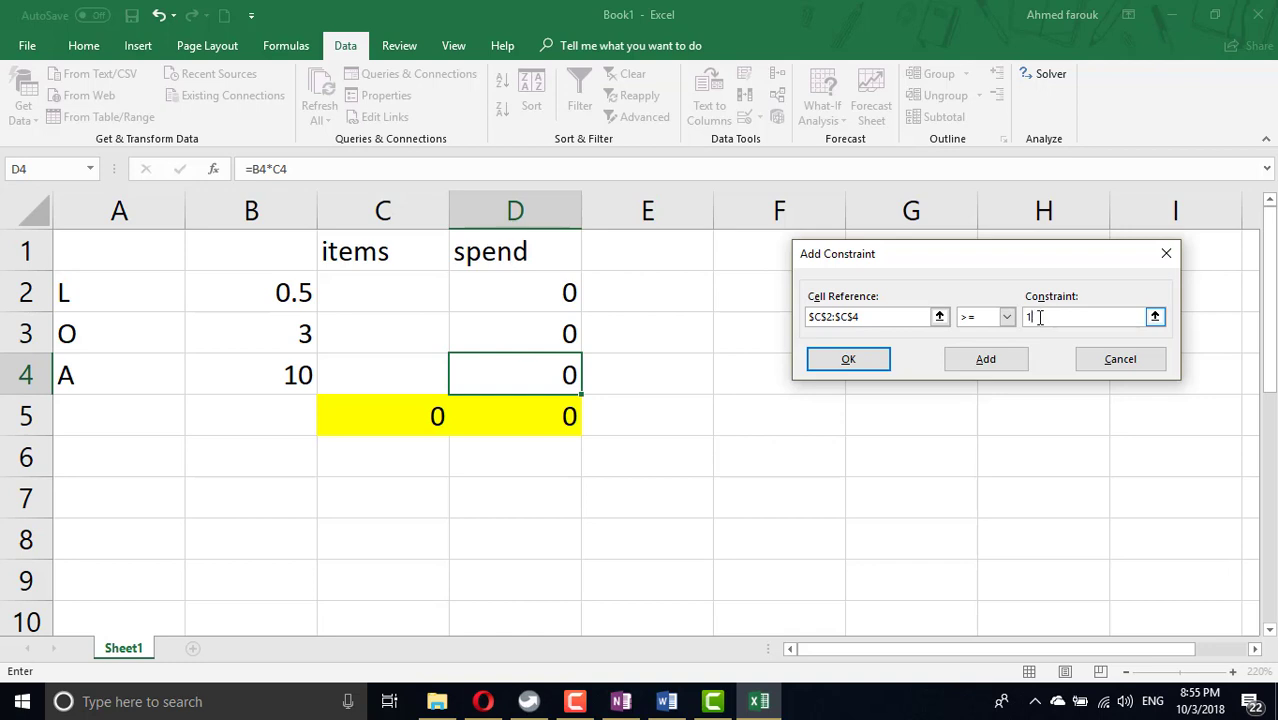
{"action": "left_click", "coordinate": [867, 363]}
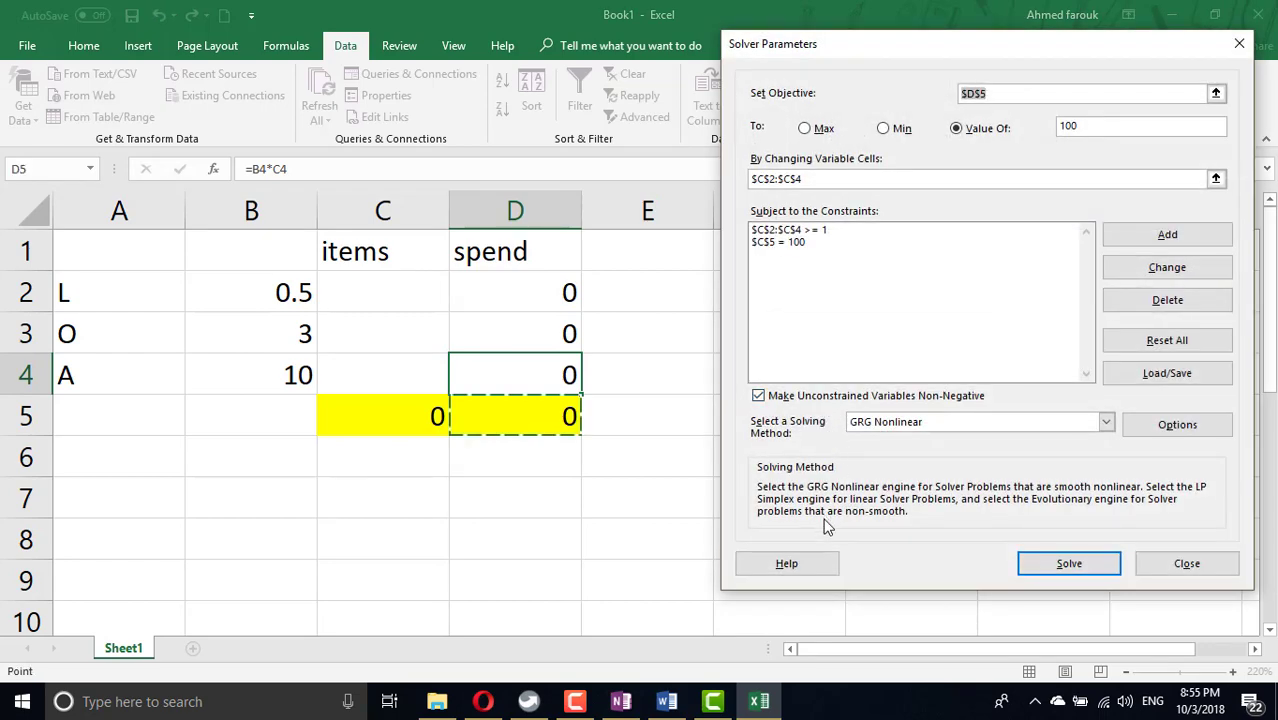
Run Solver with the two constraints, check the proposed quantities in the table, and discard the solution
{"action": "left_click", "coordinate": [1102, 574]}
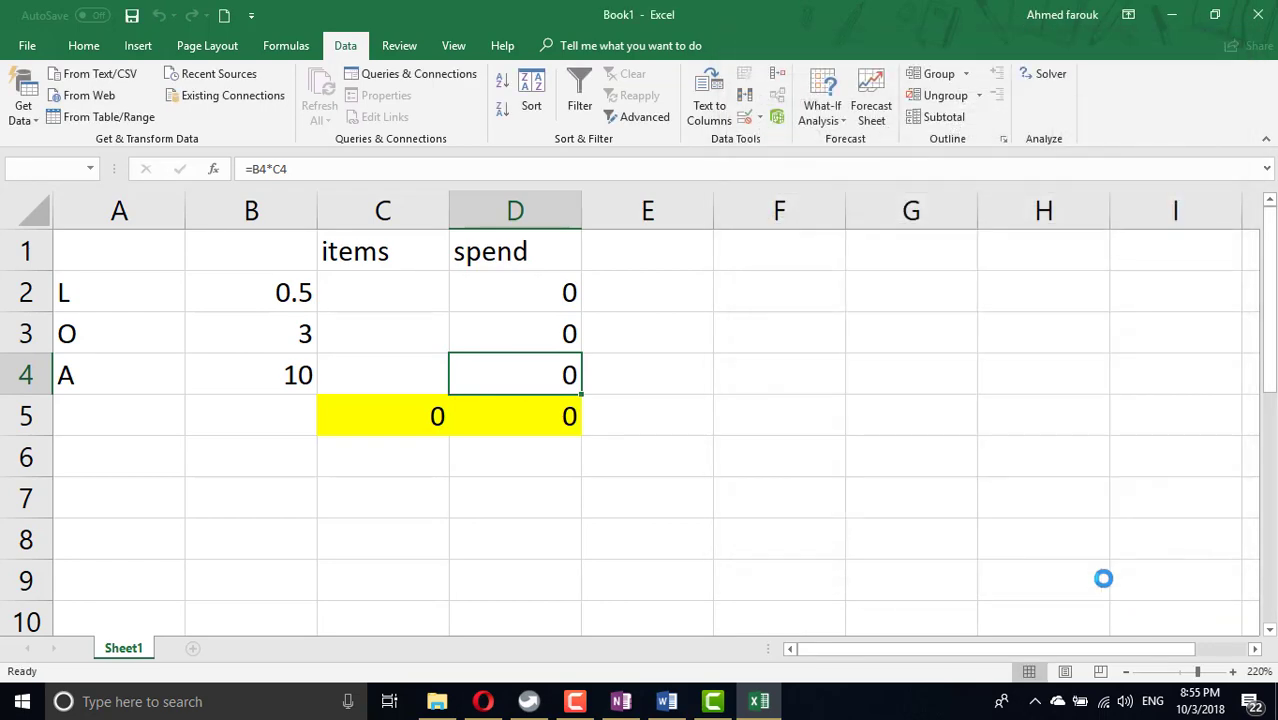
{"action": "left_click_drag", "start_coordinate": [556, 174], "coordinate": [957, 100]}
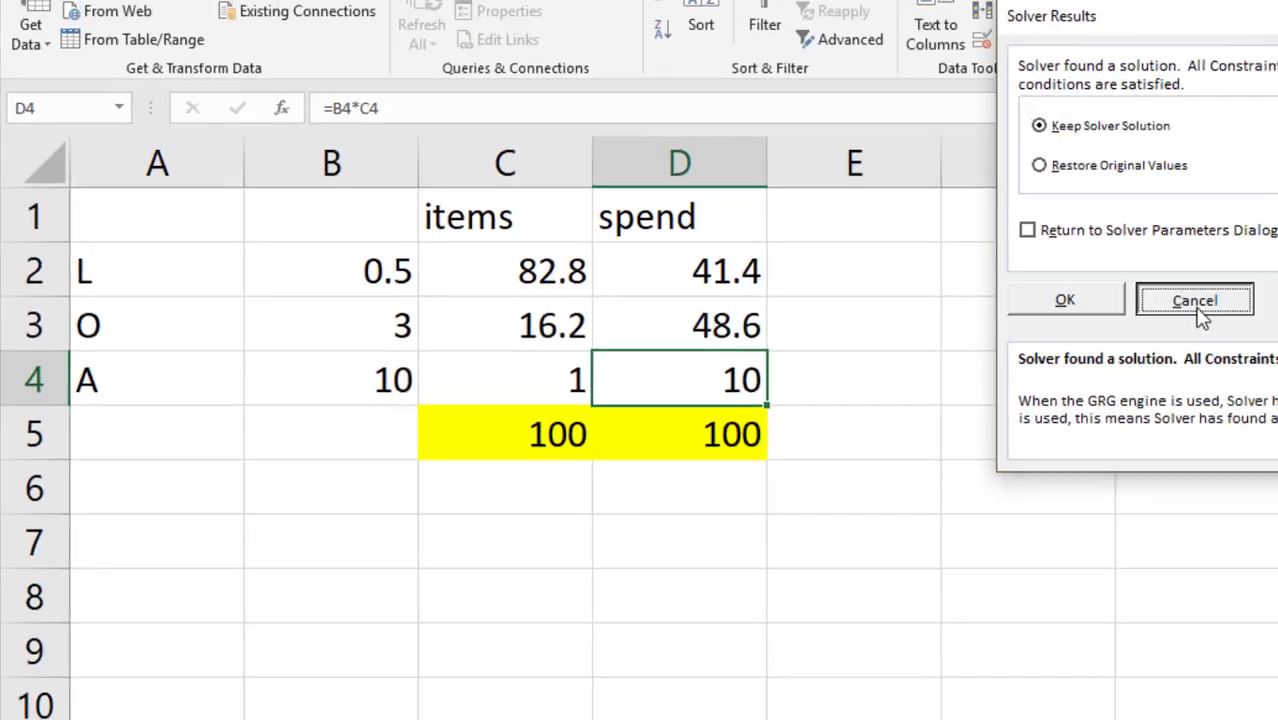
{"action": "left_click", "coordinate": [1188, 299]}
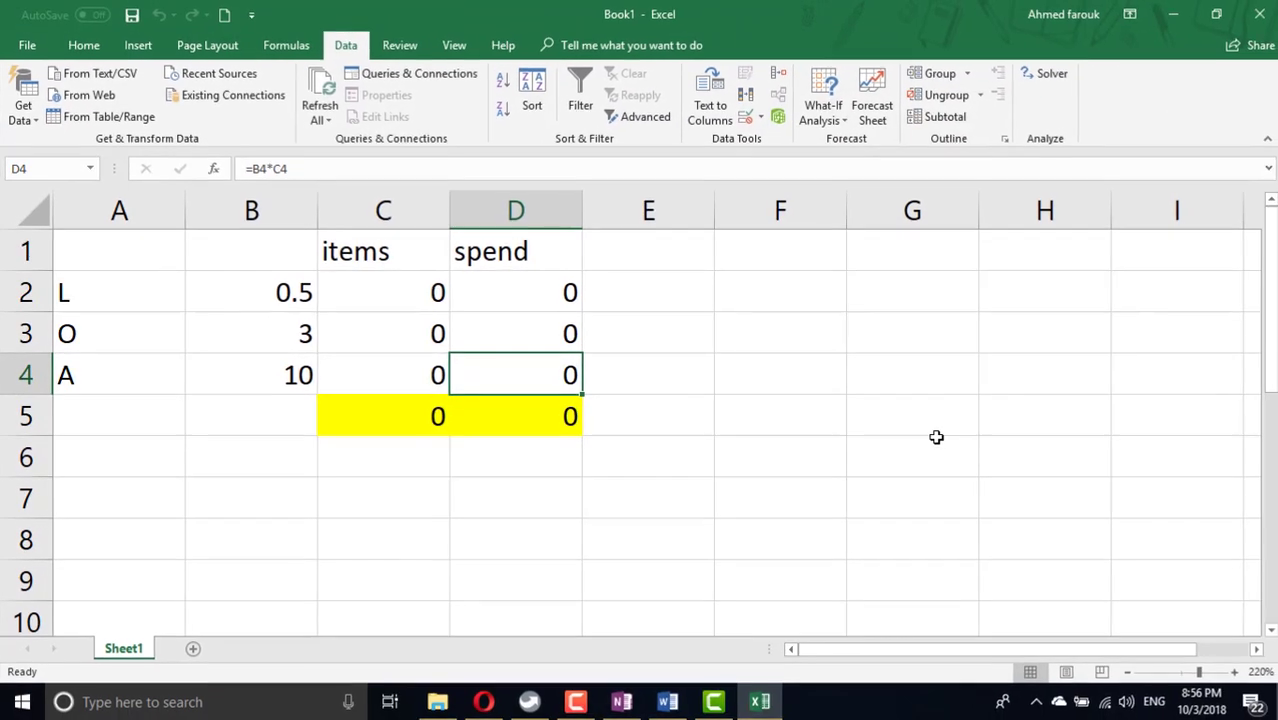
Reopen Solver and add a constraint restricting the quantities in C2:C4 to integers
{"action": "left_click", "coordinate": [1046, 73]}
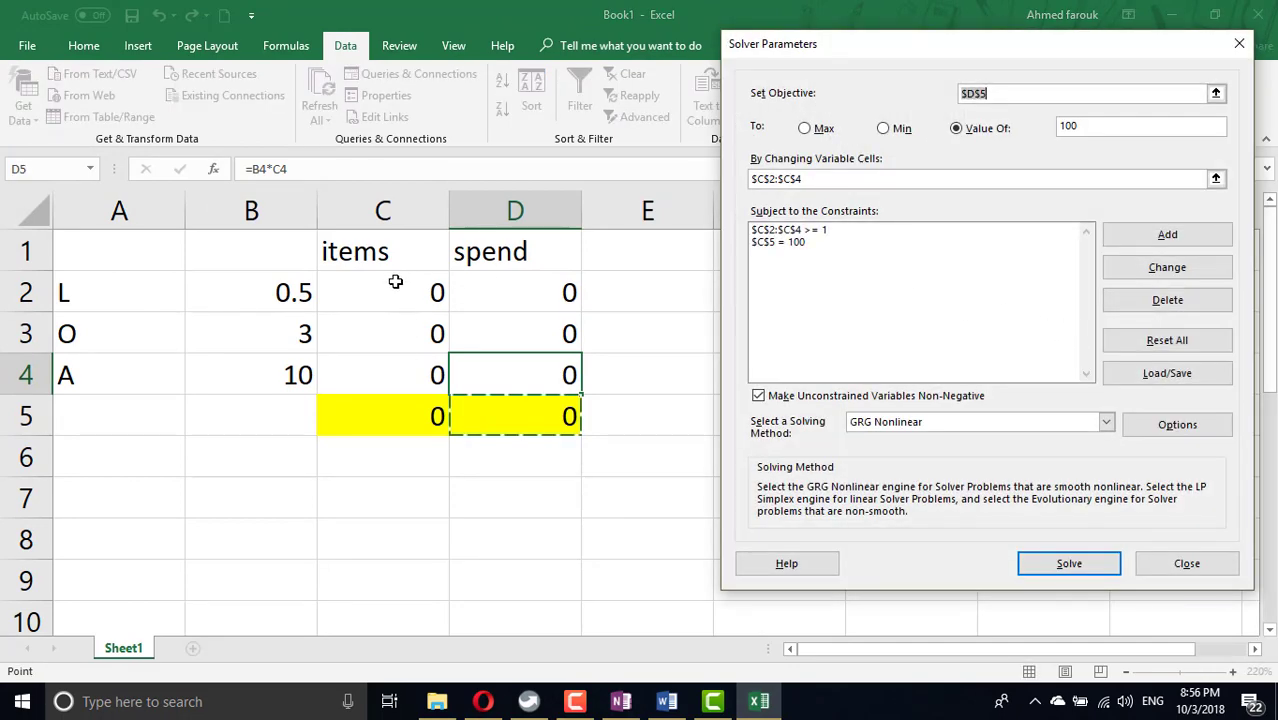
{"action": "left_click", "coordinate": [1198, 244]}
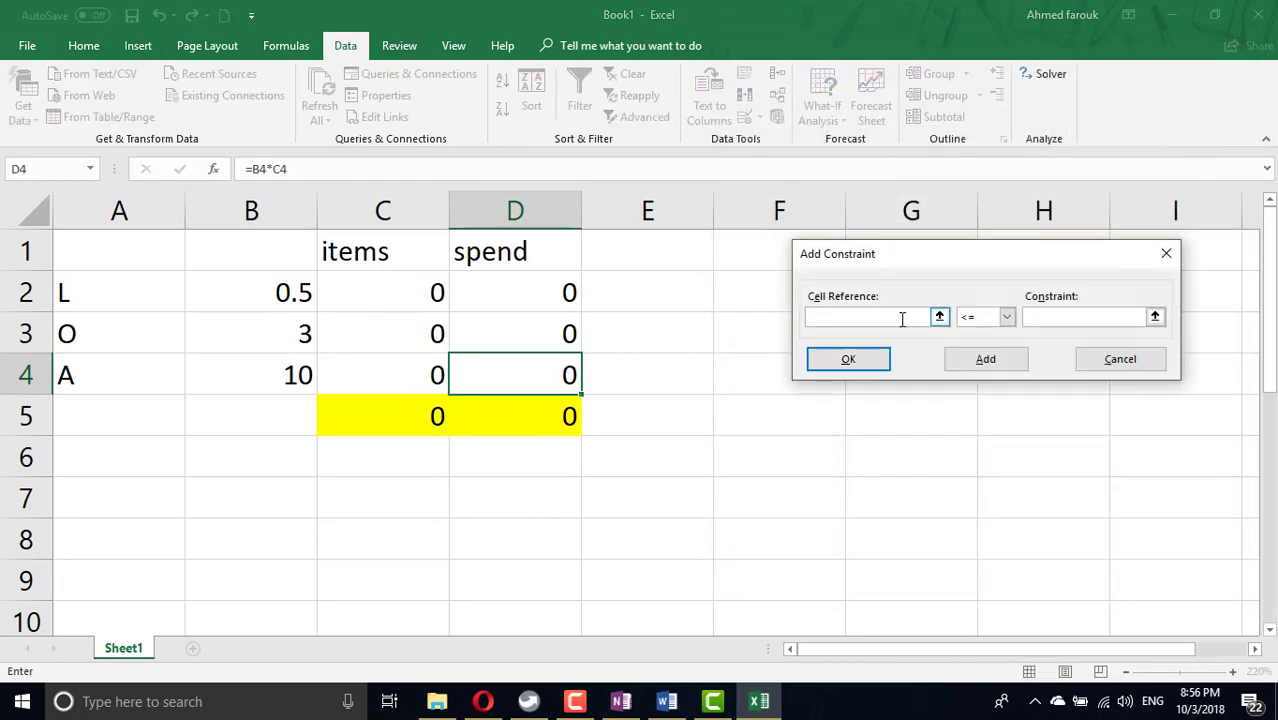
{"action": "left_click_drag", "start_coordinate": [419, 290], "coordinate": [399, 368]}
{"action": "left_click", "coordinate": [970, 321]}
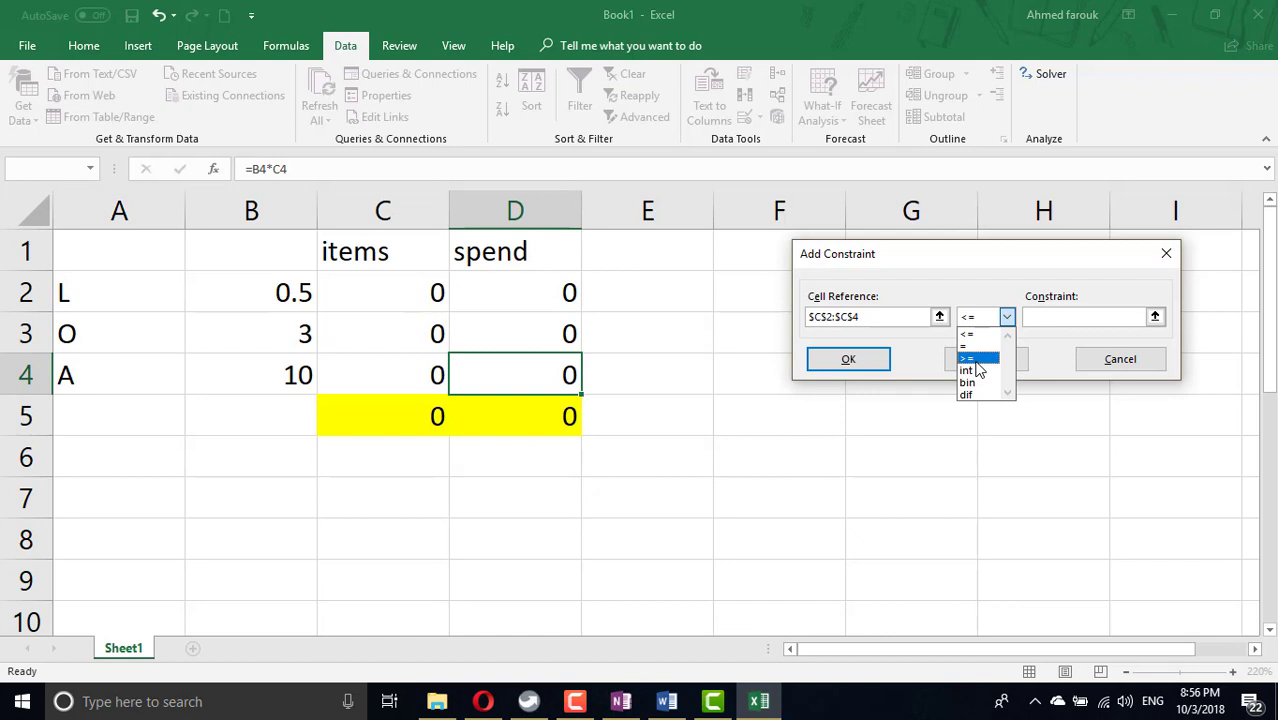
{"action": "left_click", "coordinate": [979, 371]}
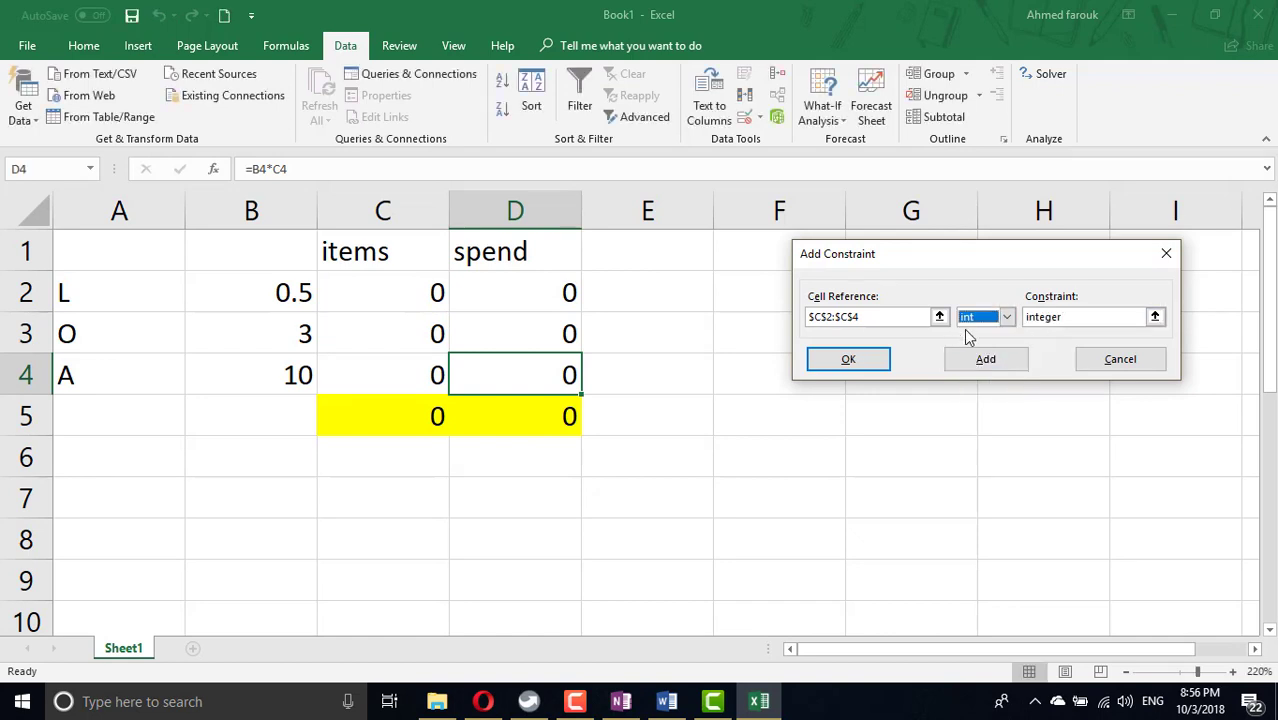
{"action": "left_click", "coordinate": [1155, 317]}
{"action": "left_click", "coordinate": [1168, 278]}
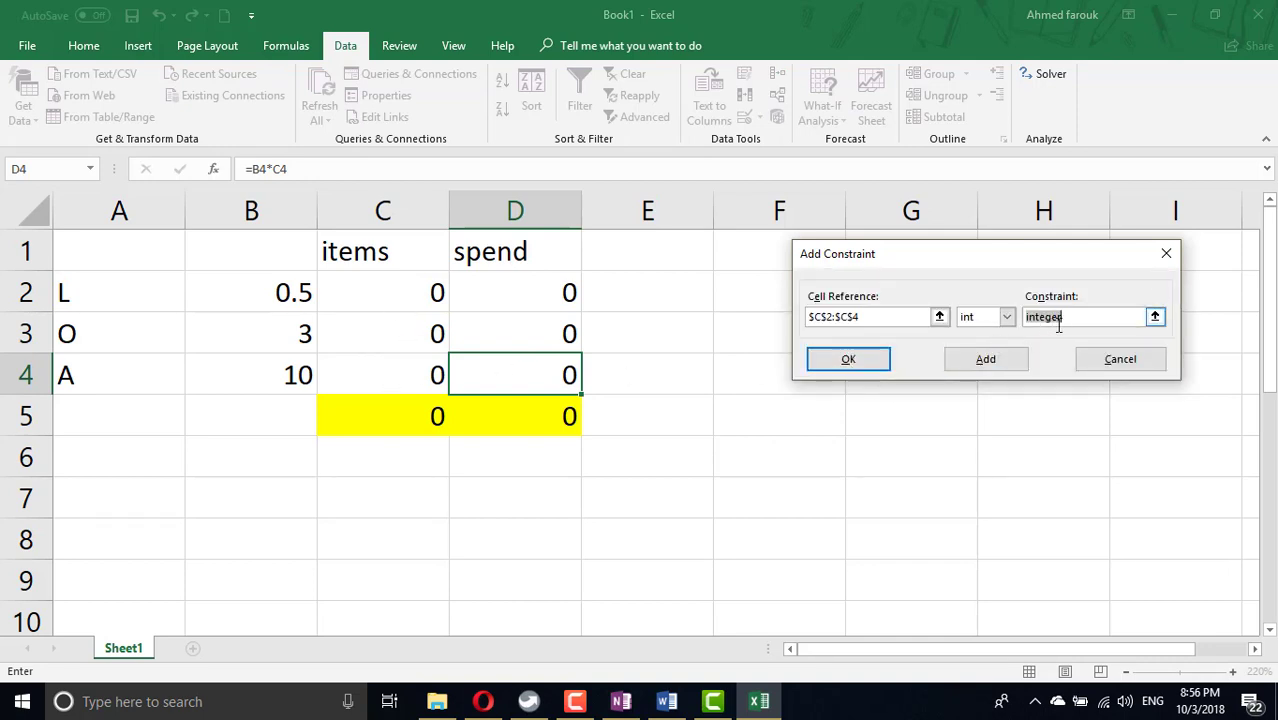
{"action": "left_click", "coordinate": [852, 360]}
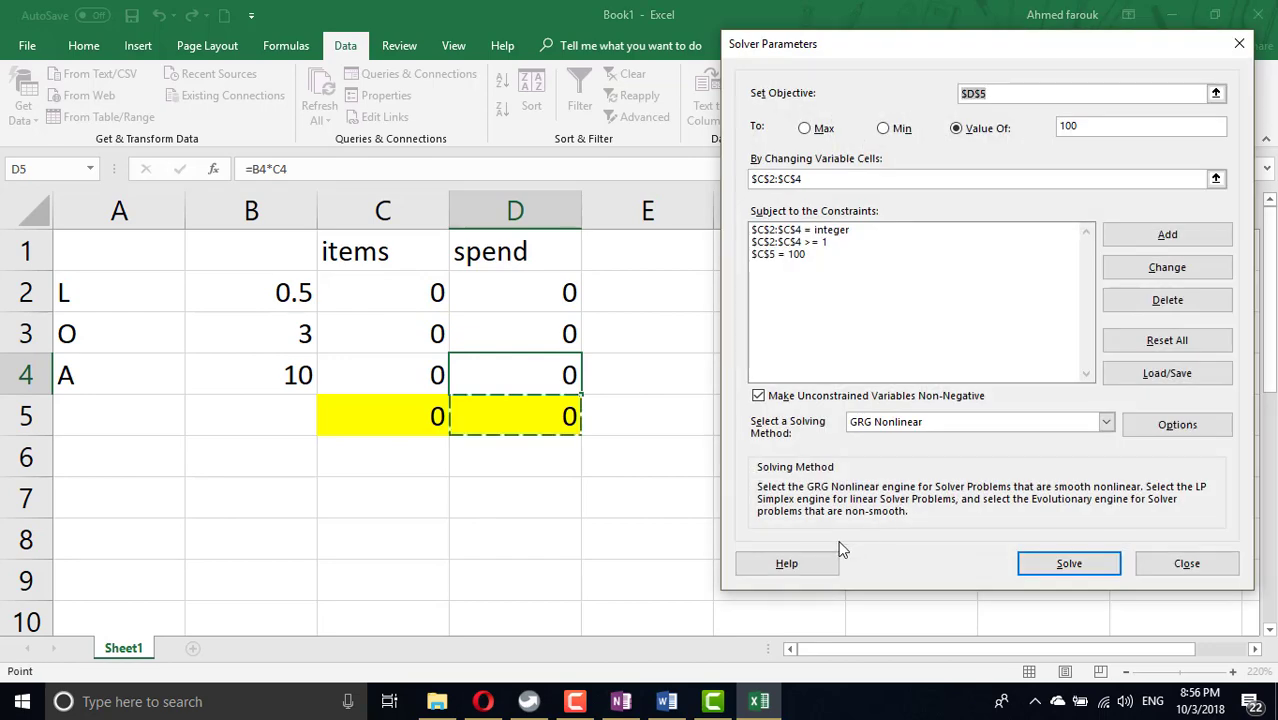
Solve the model with the integer constraint and move the results dialog clear of the table
{"action": "left_click", "coordinate": [1040, 562]}
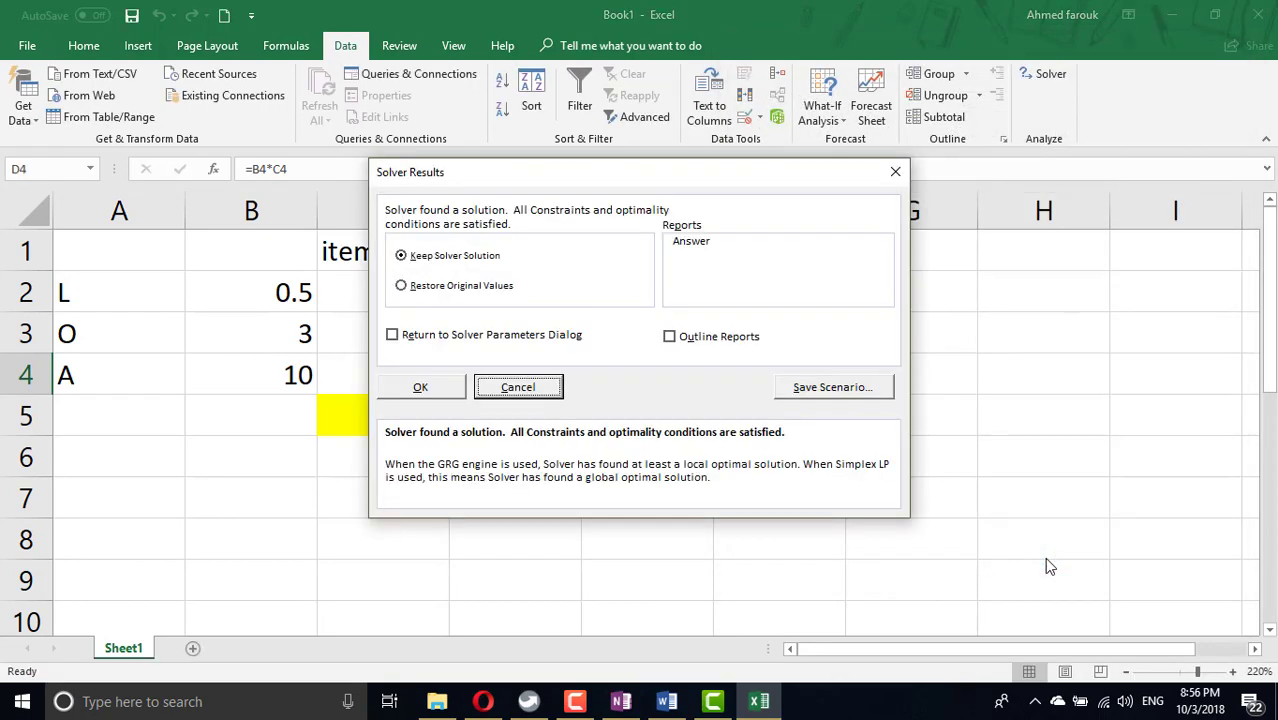
{"action": "left_click_drag", "start_coordinate": [768, 178], "coordinate": [1088, 87]}
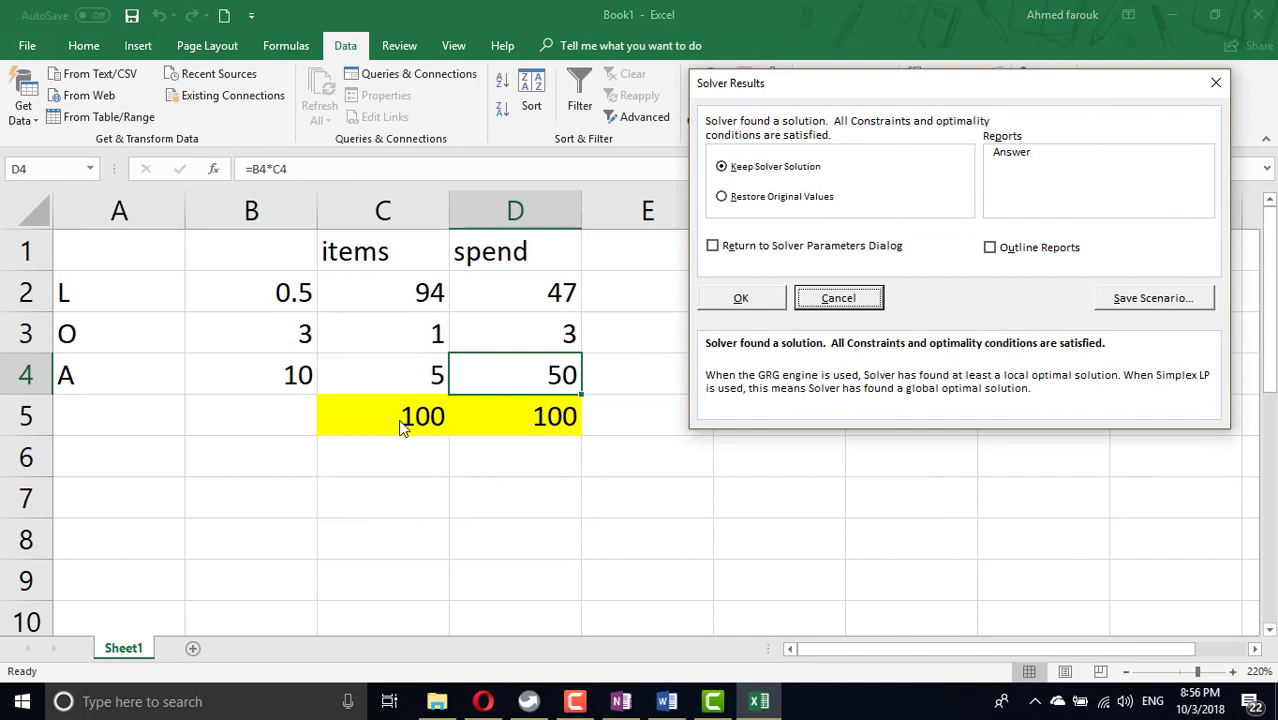